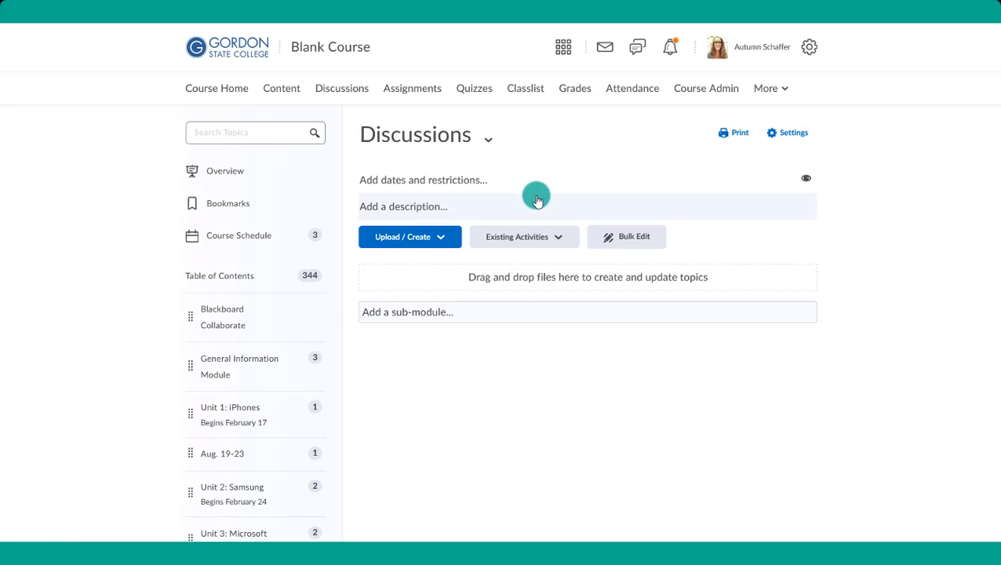
- Start creating a new Harmonize discussion as an activity in the Discussions module
left_click(517, 236)
scroll(541, 326, "down", 1)
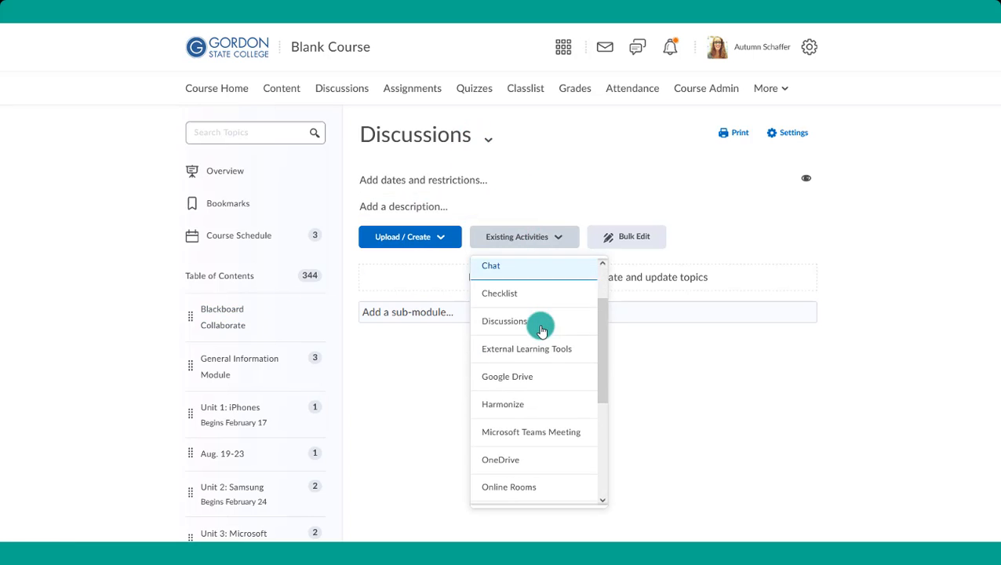
left_click(514, 409)
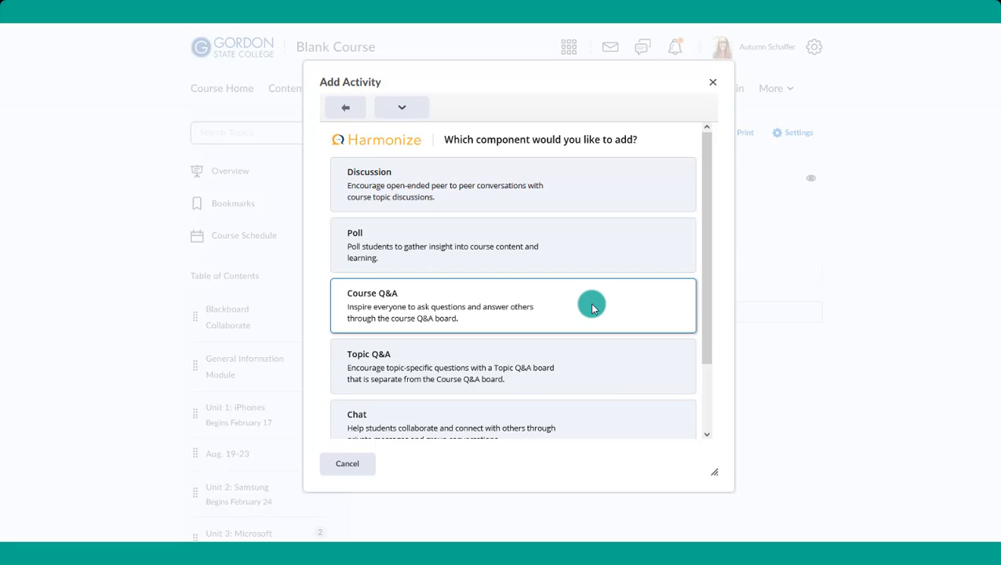
left_click(527, 201)
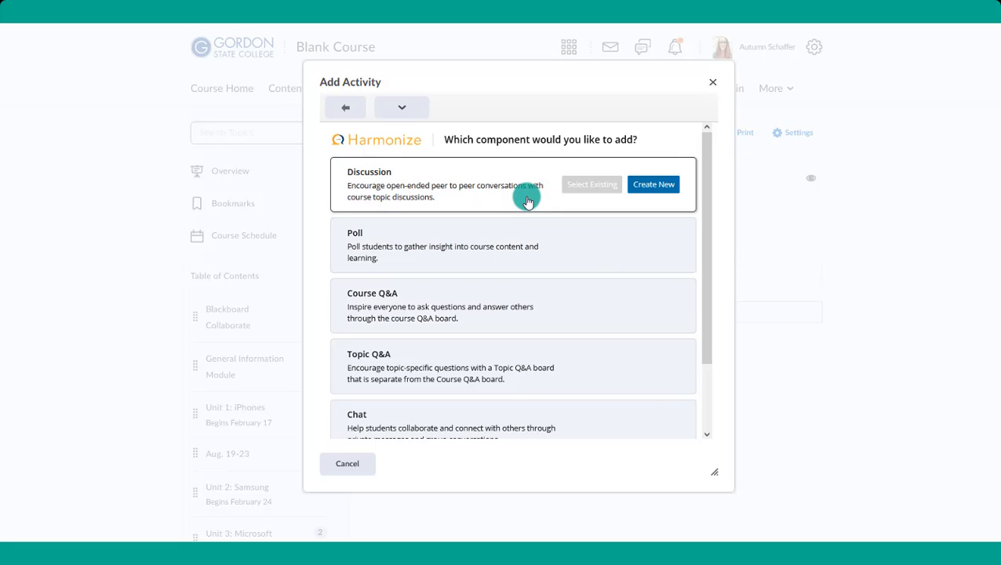
left_click(646, 189)
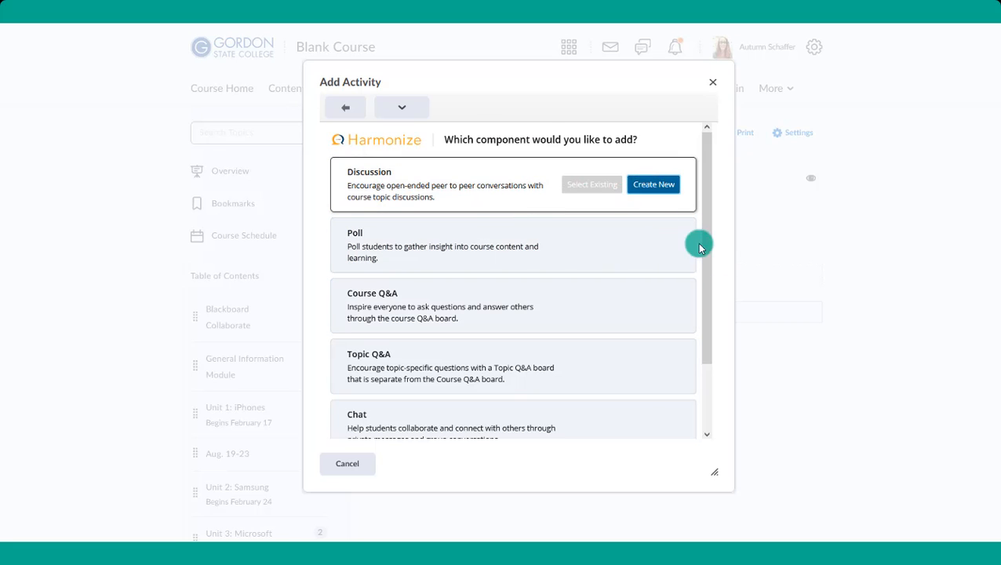
- Title the discussion Week 1 Discussion, make it graded with 10 points, and create it
left_click(479, 196)
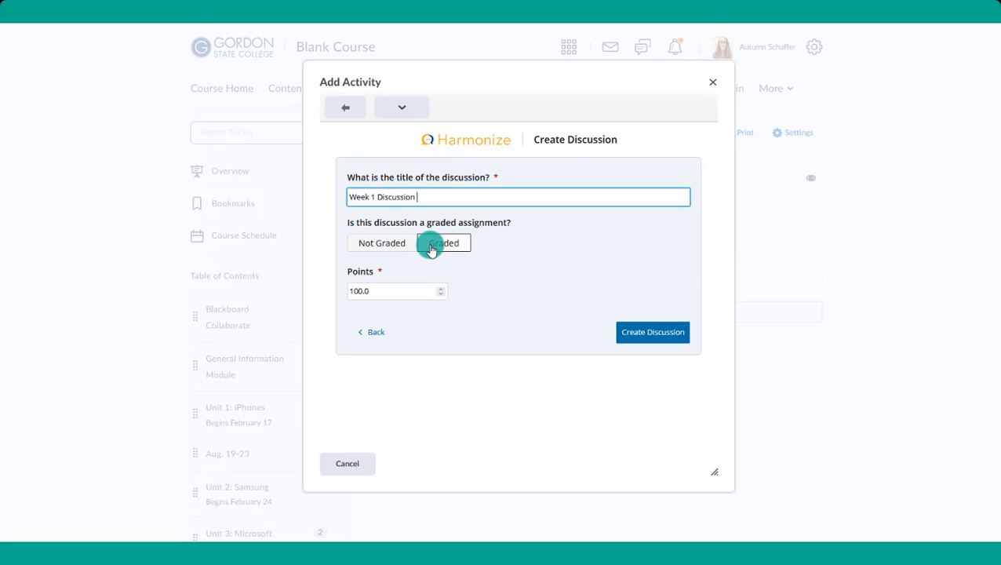
left_click(373, 290)
left_click_drag(374, 290, 342, 286)
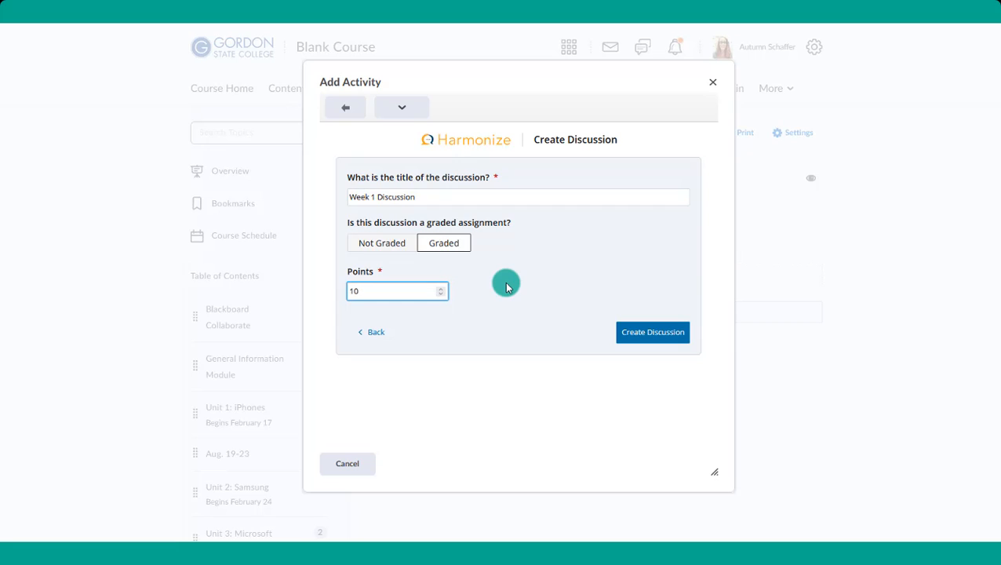
left_click(638, 331)
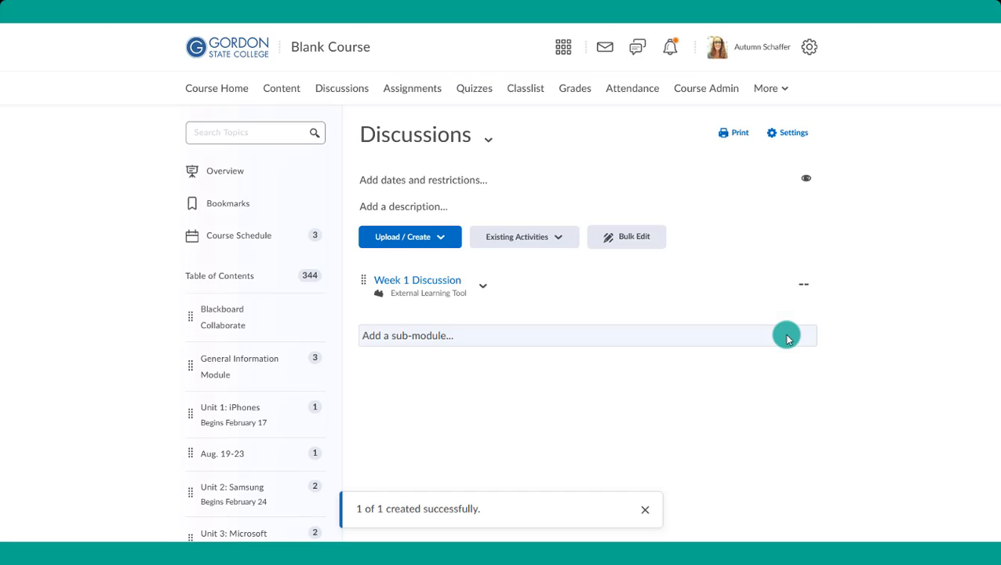
- Open Week 1 Discussion for editing and enter the instructions "Please post xyz here."
left_click(434, 283)
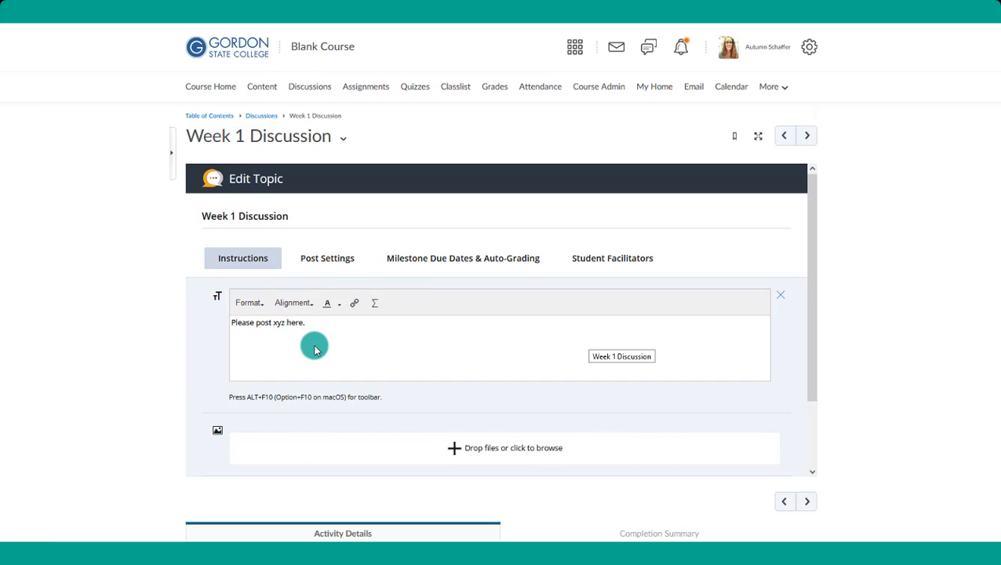
scroll(324, 345, "down", 1)
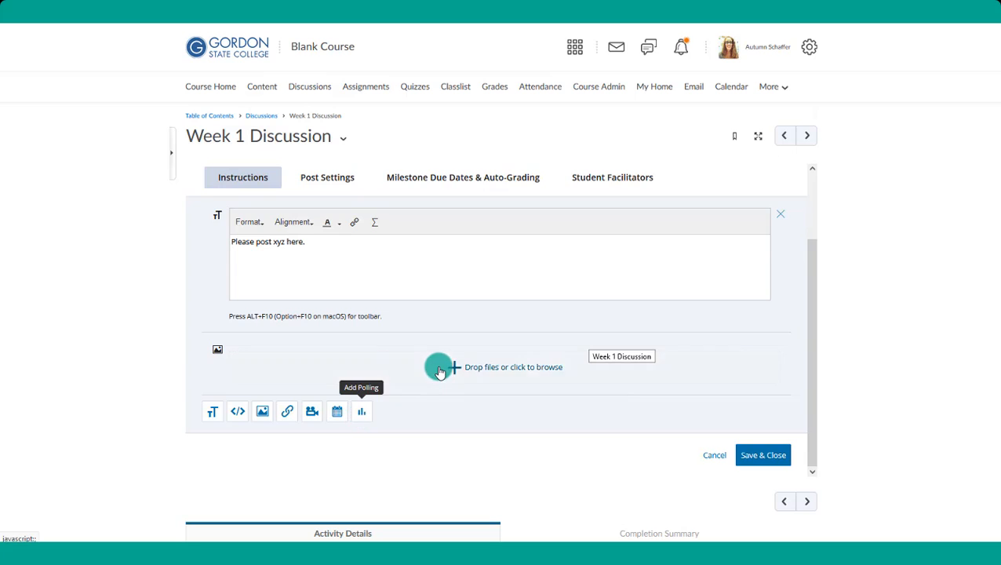
scroll(440, 369, "up", 1)
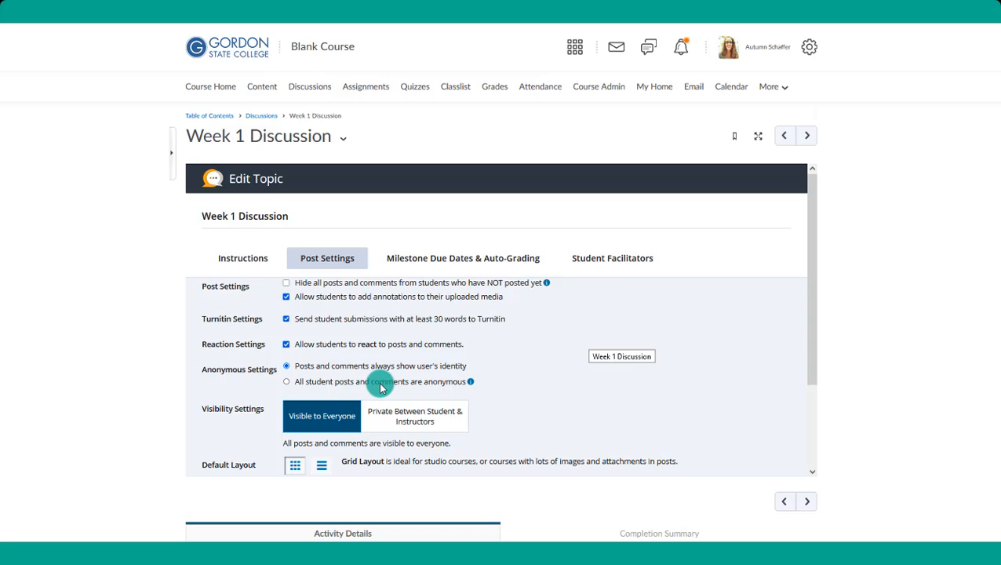
- Review the topic's post settings, including the Turnitin settings, then save and close the topic
scroll(383, 385, "down", 2)
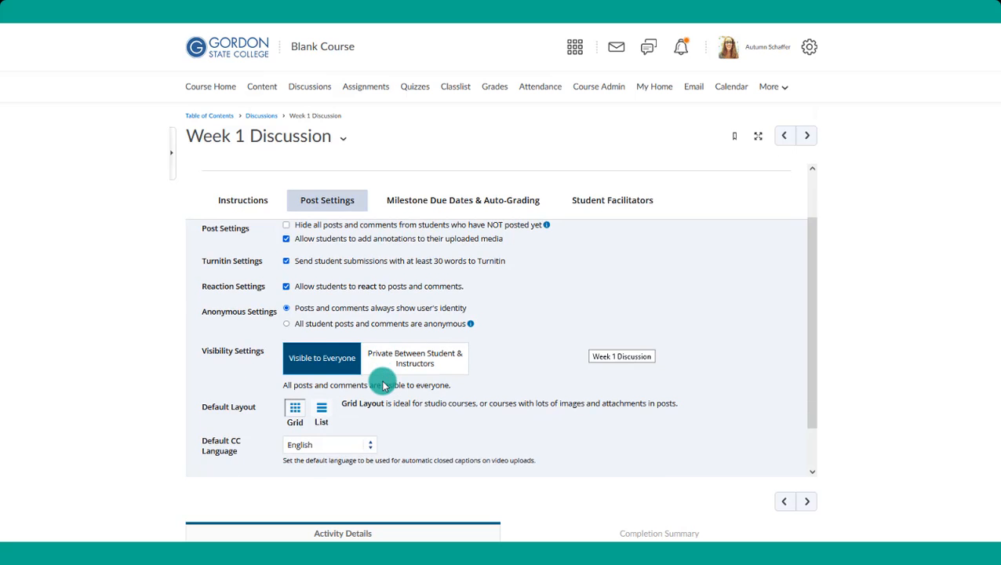
scroll(322, 308, "up", 1)
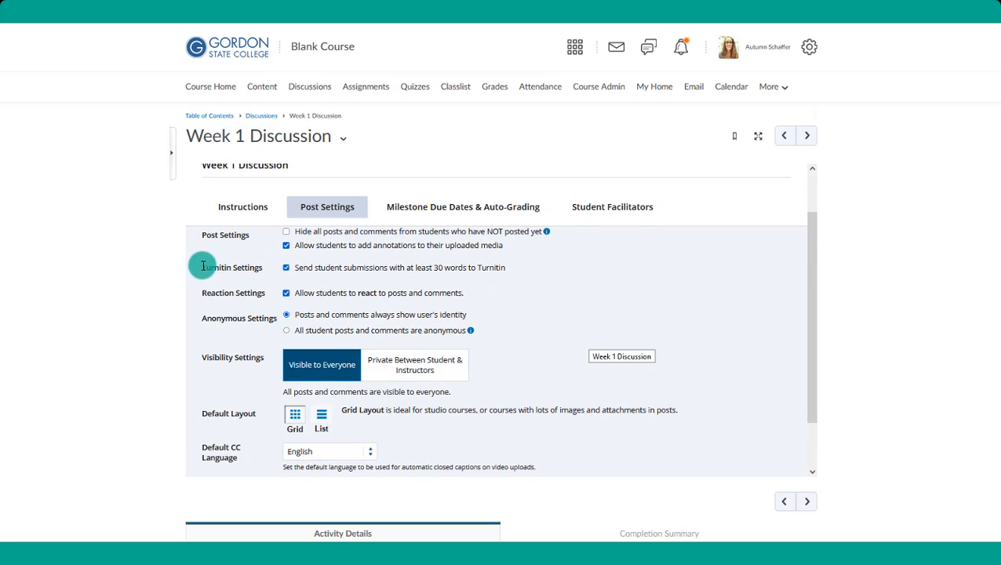
left_click_drag(201, 267, 273, 272)
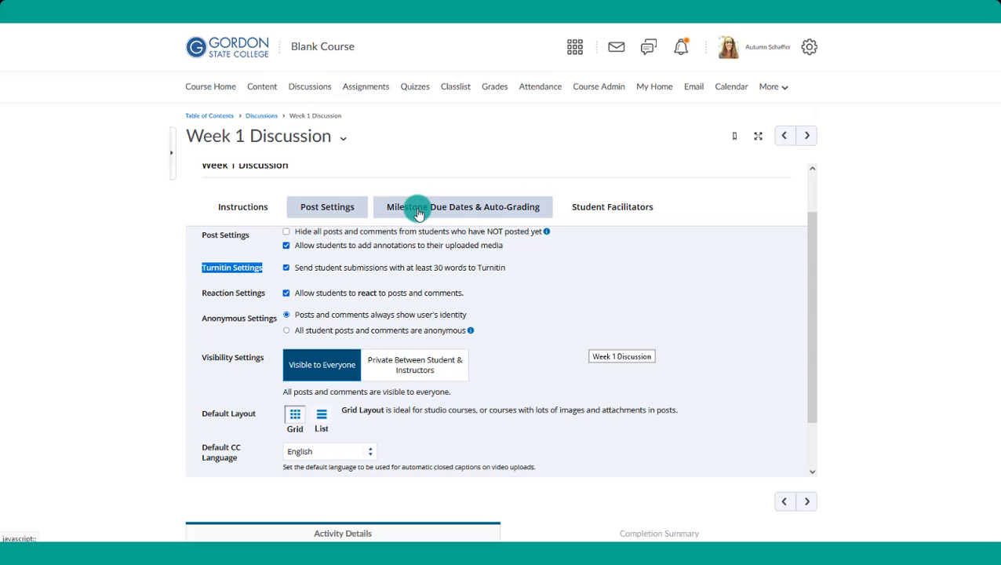
scroll(536, 368, "down", 1)
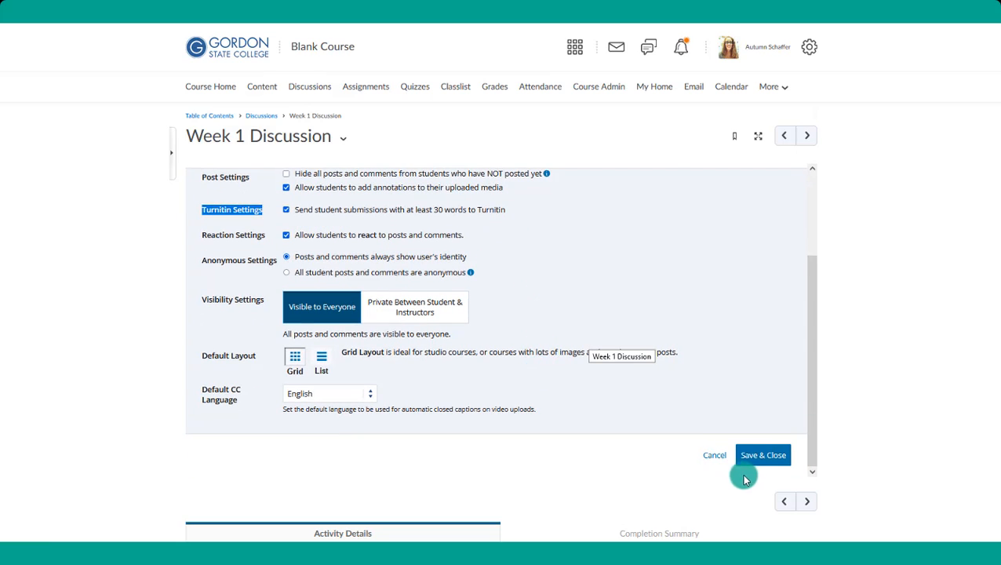
left_click(741, 456)
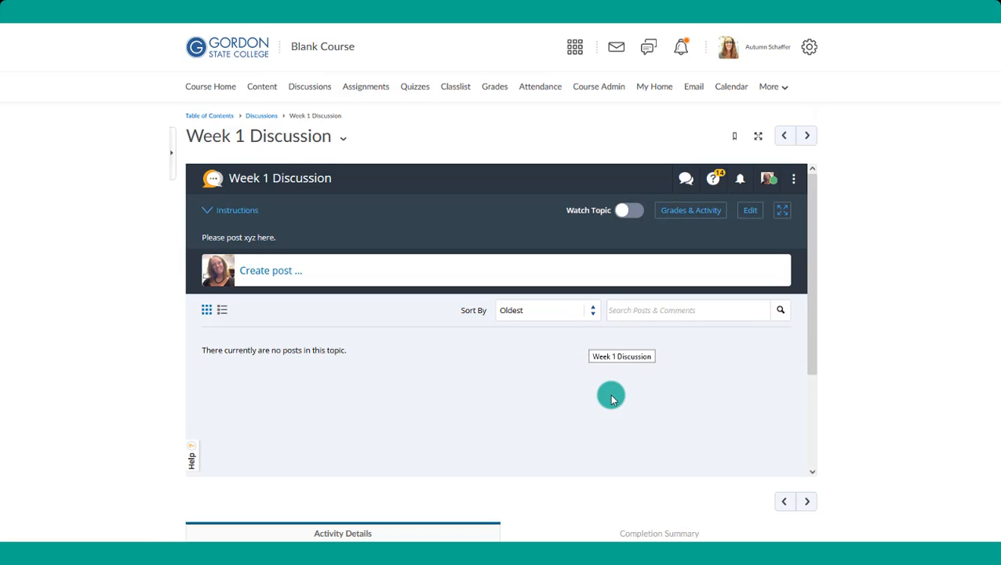
- Return to the Discussions module and set Week 1 Discussion's end date to 1/20/2022
left_click(262, 115)
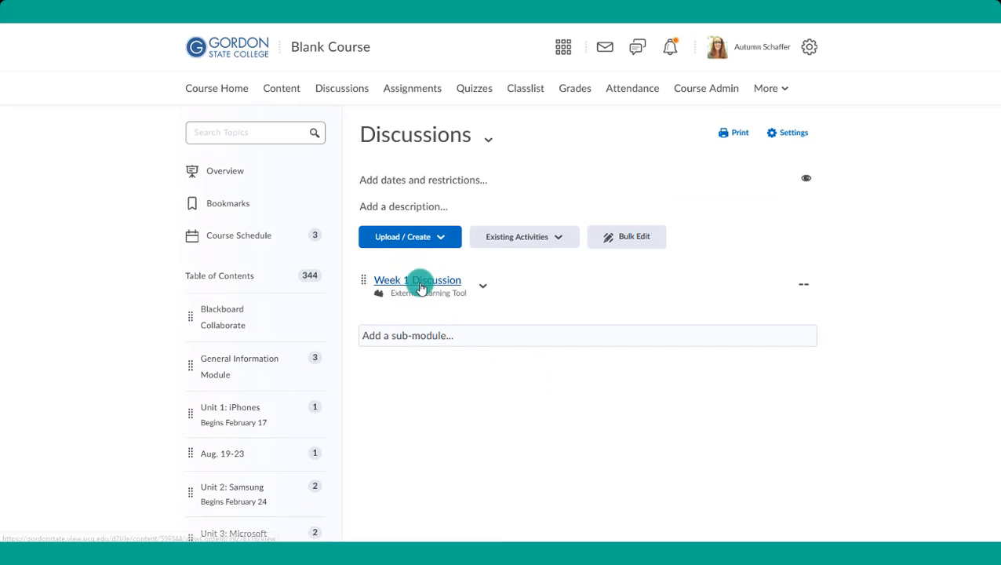
left_click(482, 289)
left_click(509, 347)
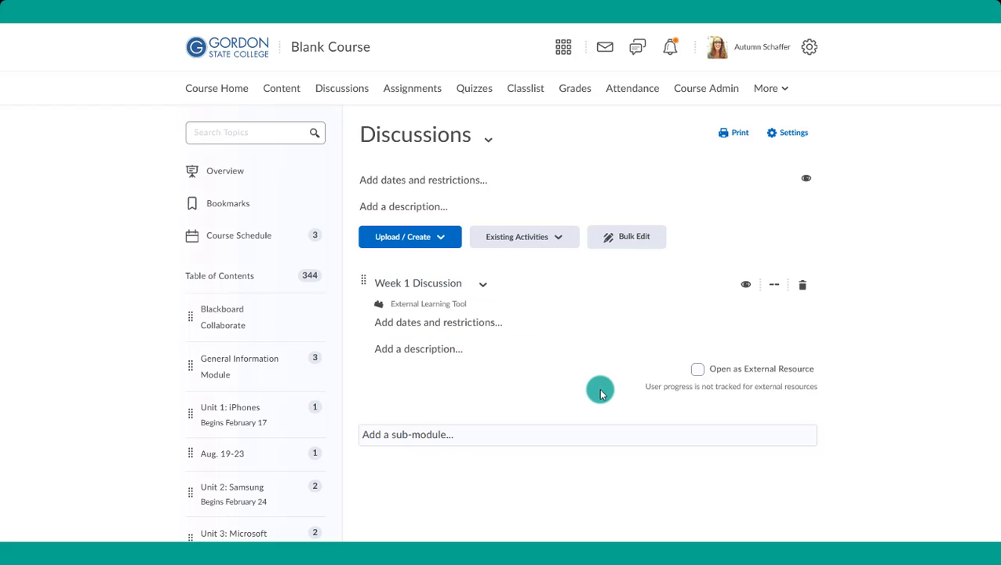
left_click(434, 322)
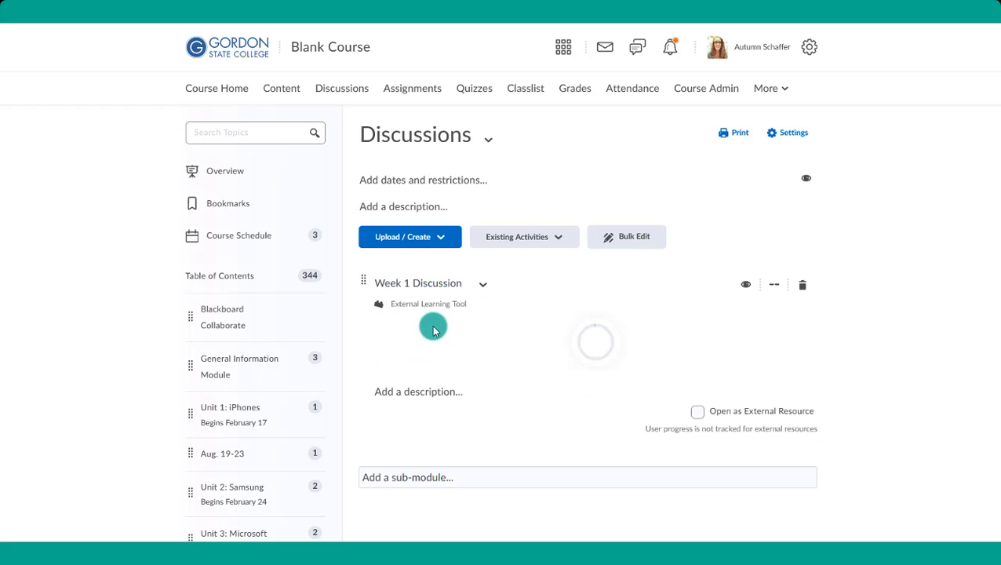
left_click(552, 348)
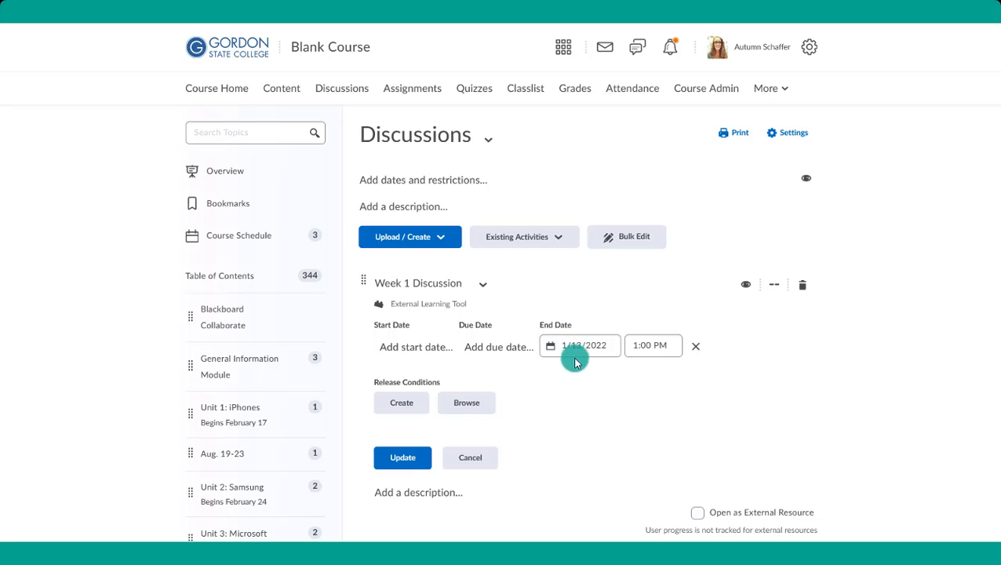
left_click(575, 345)
left_click(604, 227)
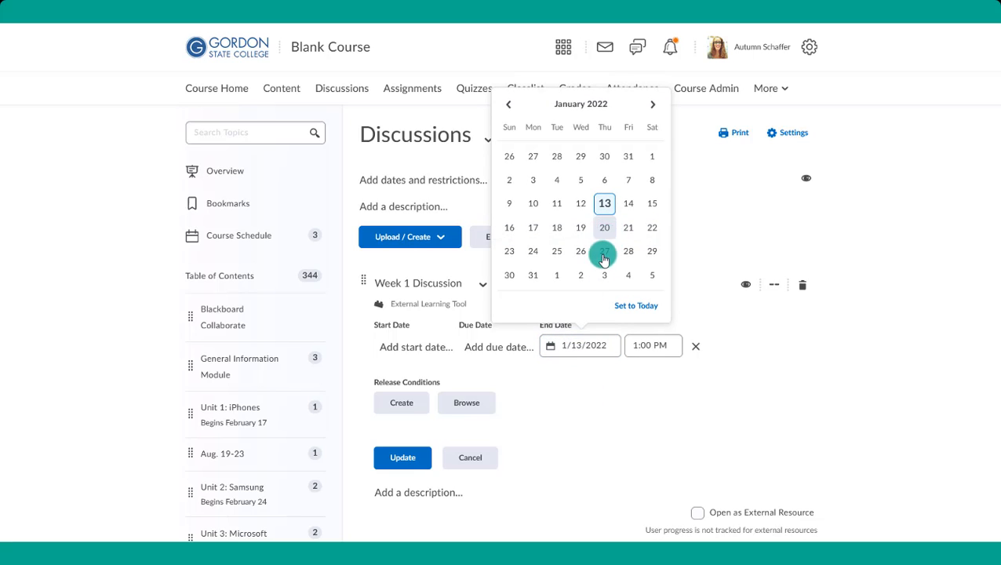
left_click(401, 459)
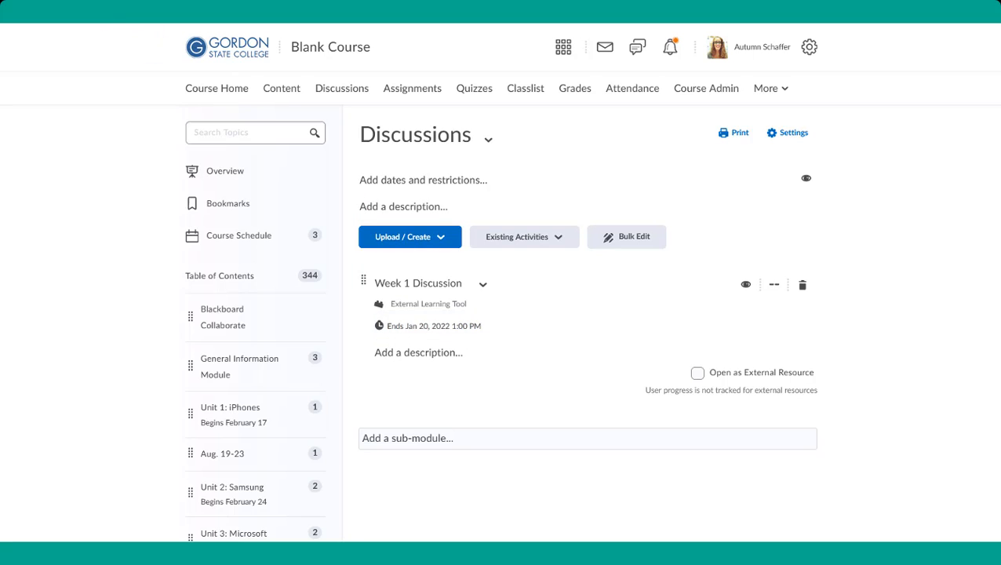
left_click(547, 301)
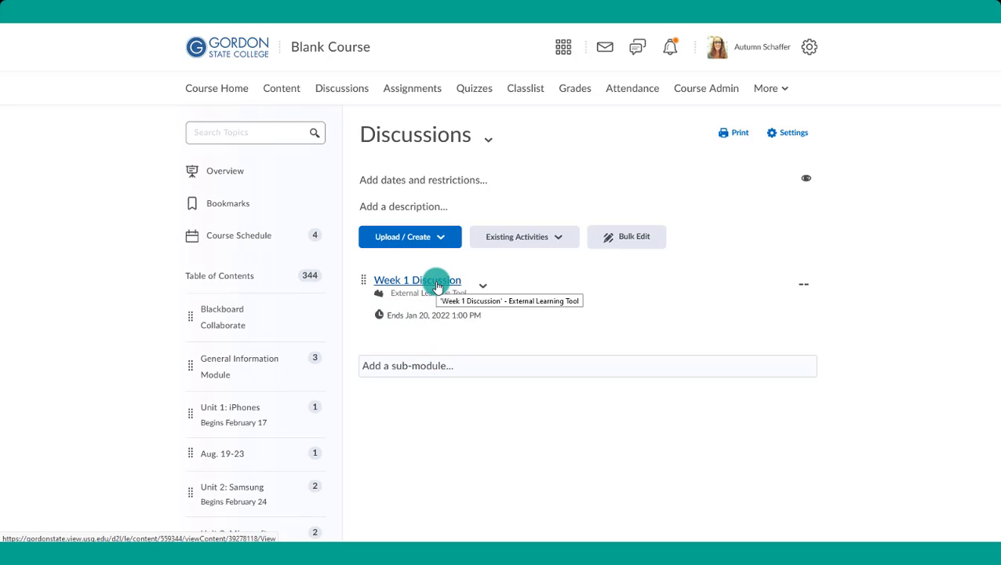
- Reopen Week 1 Discussion for editing and add a milestone under its due dates and auto-grading settings
left_click(539, 336)
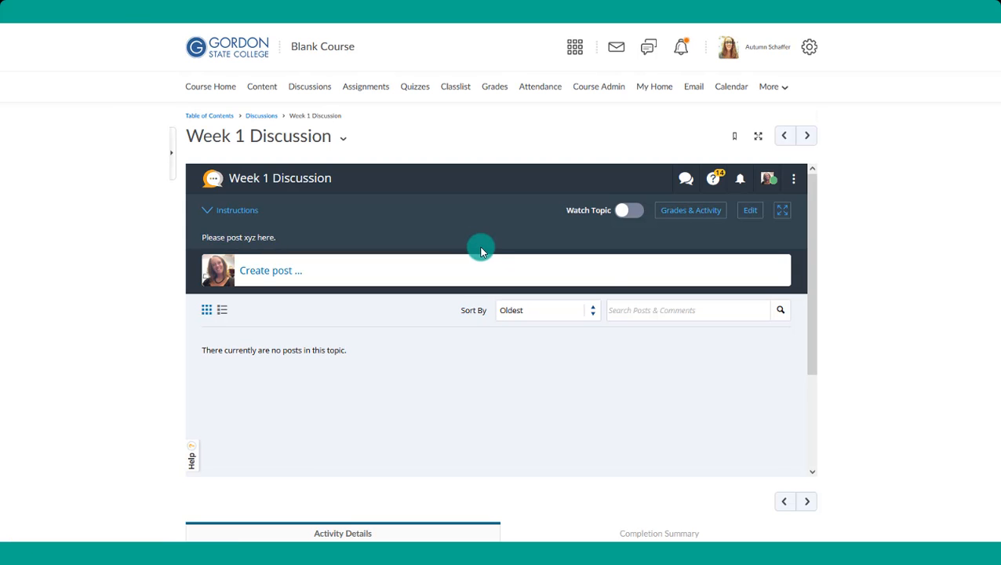
left_click(751, 211)
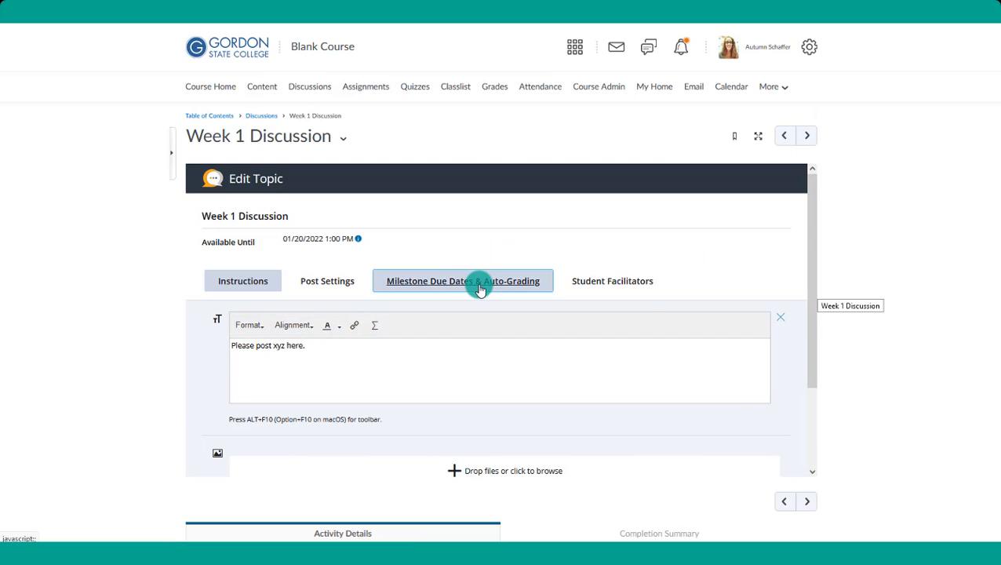
left_click(478, 282)
left_click(235, 346)
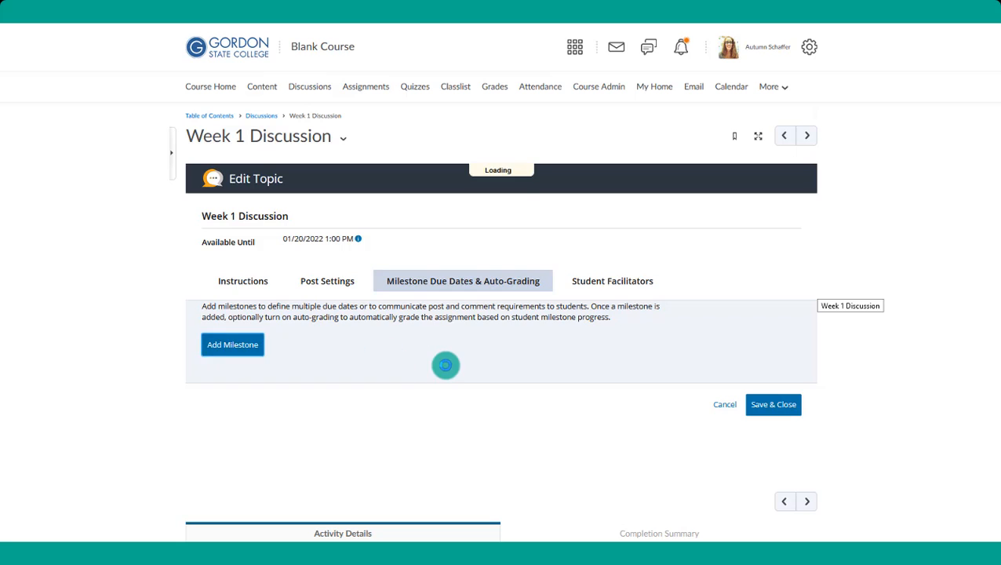
- Set the milestone's complete-by date to 01/18/2022 and require 1 post
scroll(445, 364, "down", 2)
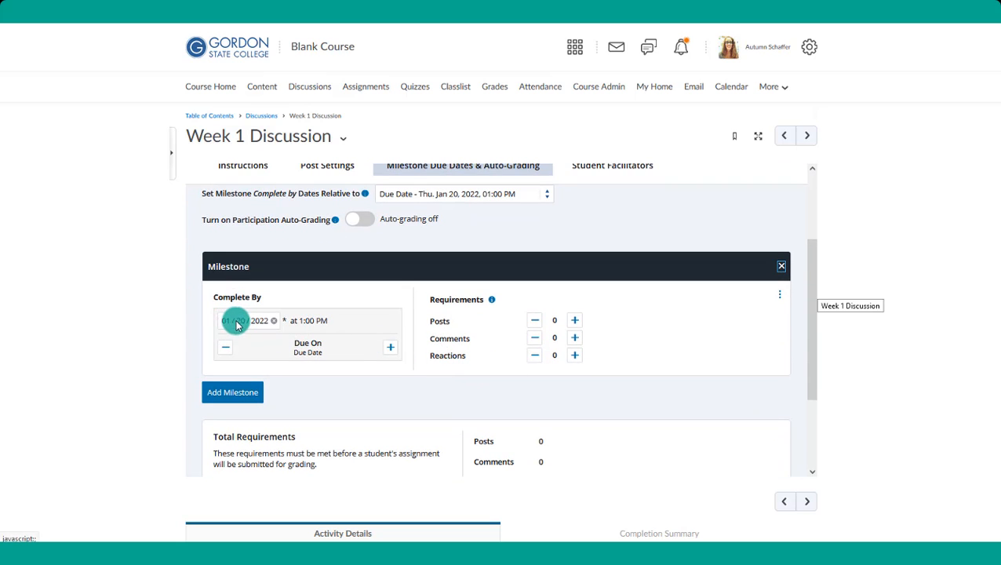
left_click(238, 321)
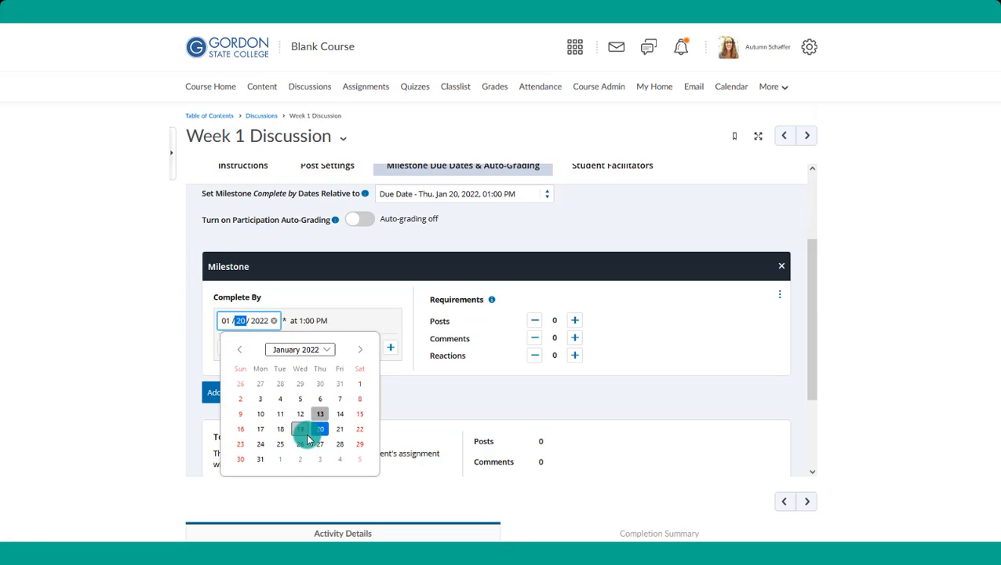
left_click(284, 431)
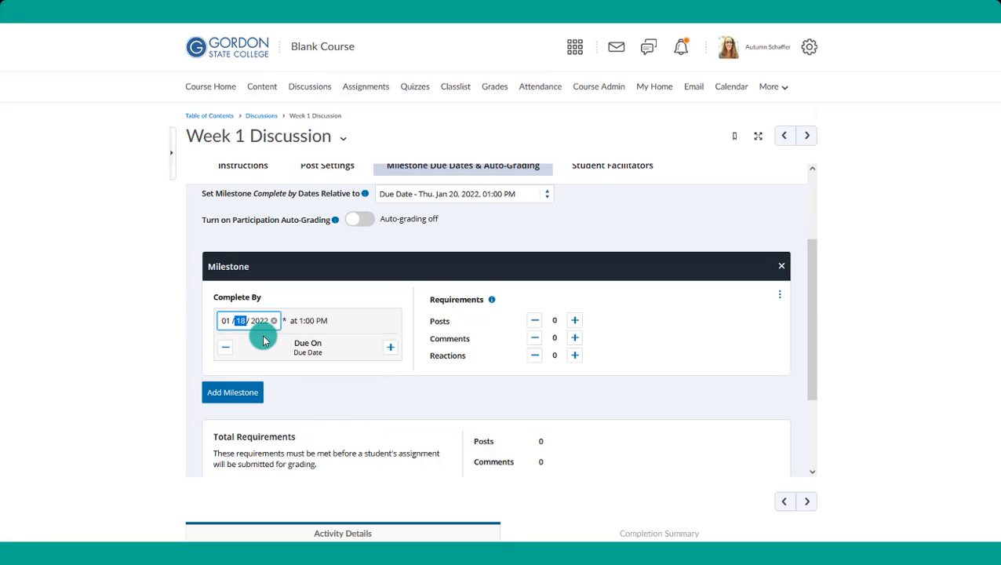
left_click(318, 320)
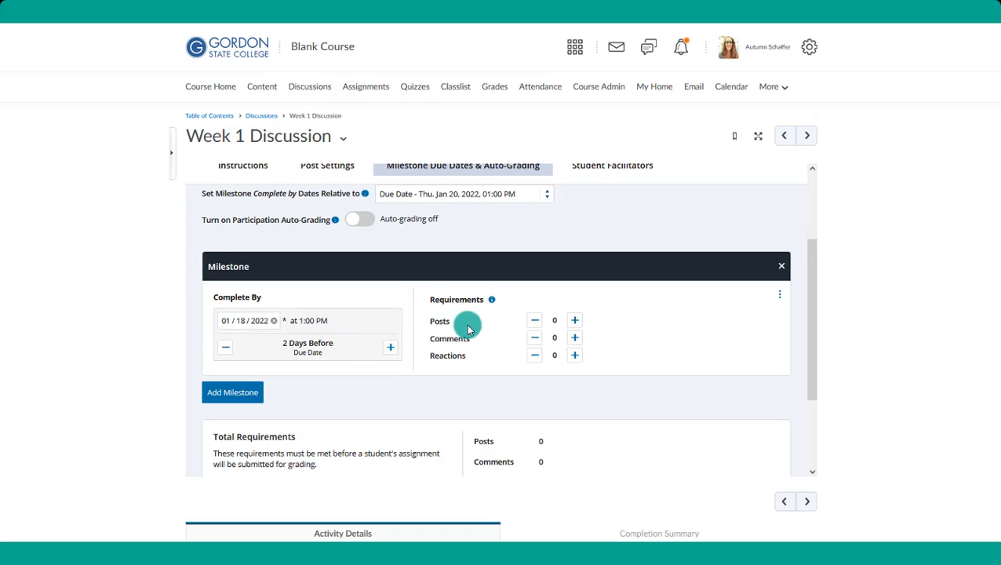
left_click(574, 321)
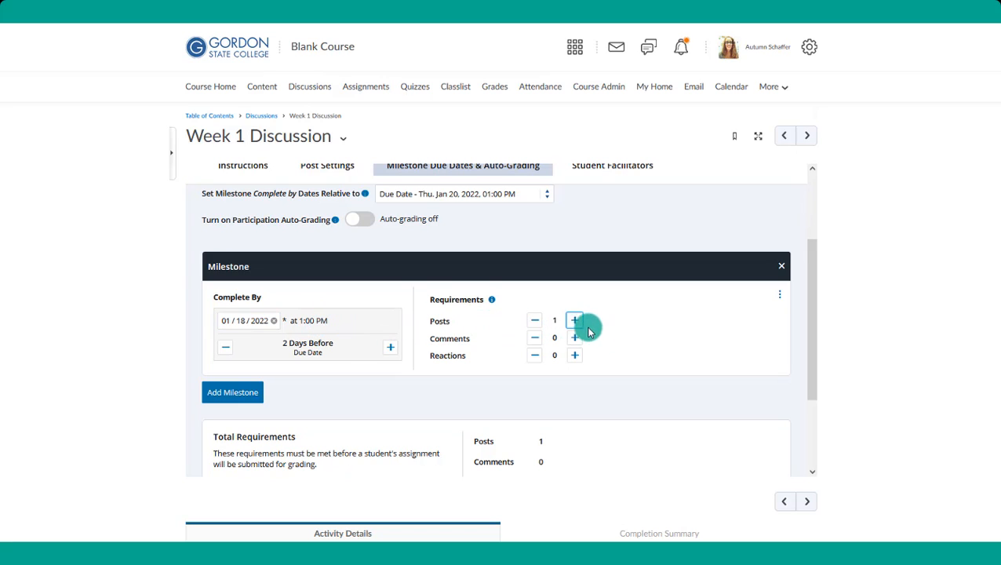
- Add a second milestone to complete by 01/20/2022 and require 2 comments
scroll(652, 352, "down", 1)
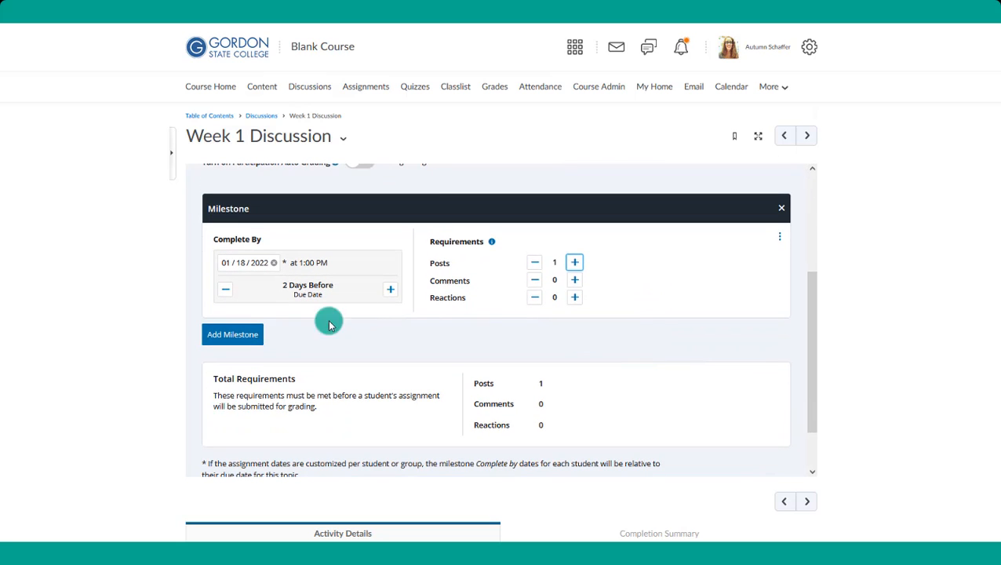
left_click(233, 334)
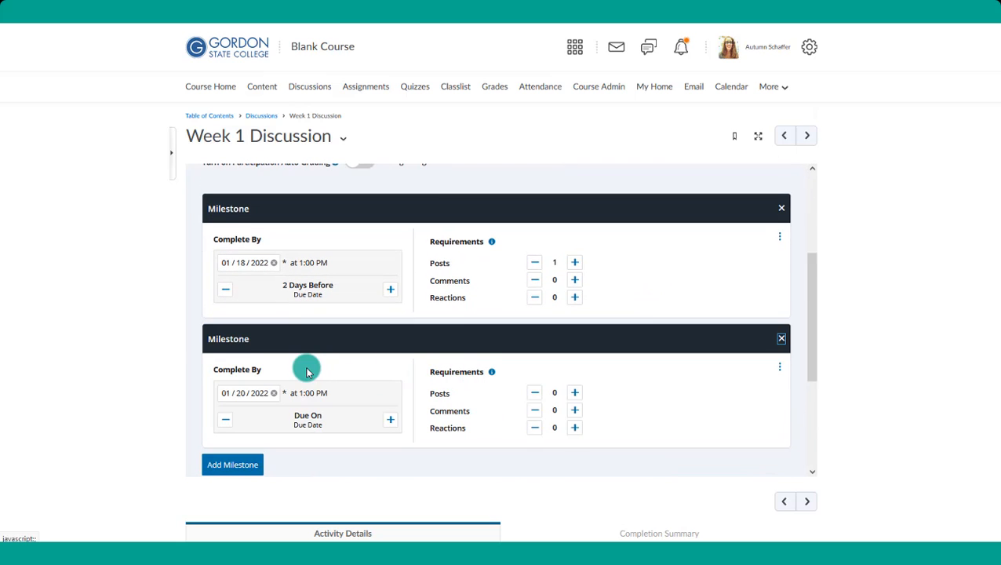
scroll(259, 357, "down", 1)
left_click(241, 335)
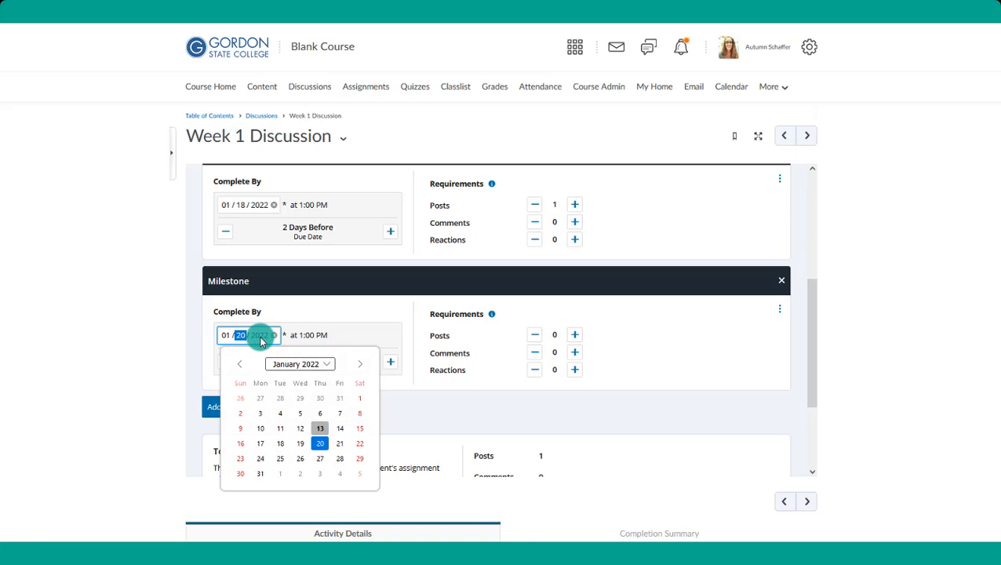
left_click(320, 442)
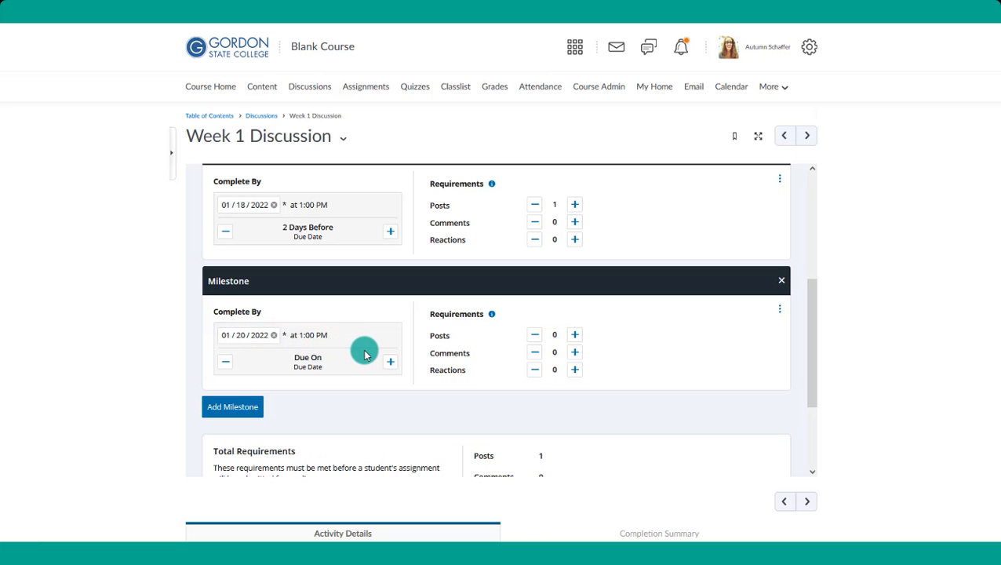
left_click(576, 352)
scroll(638, 375, "down", 1)
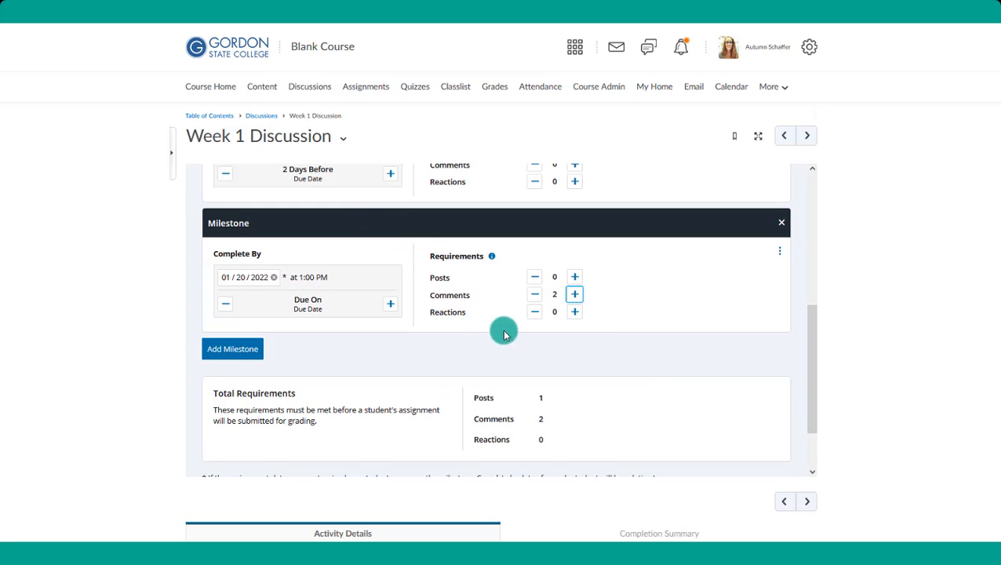
- Save the milestone settings of Week 1 Discussion
scroll(493, 372, "down", 2)
left_click(753, 459)
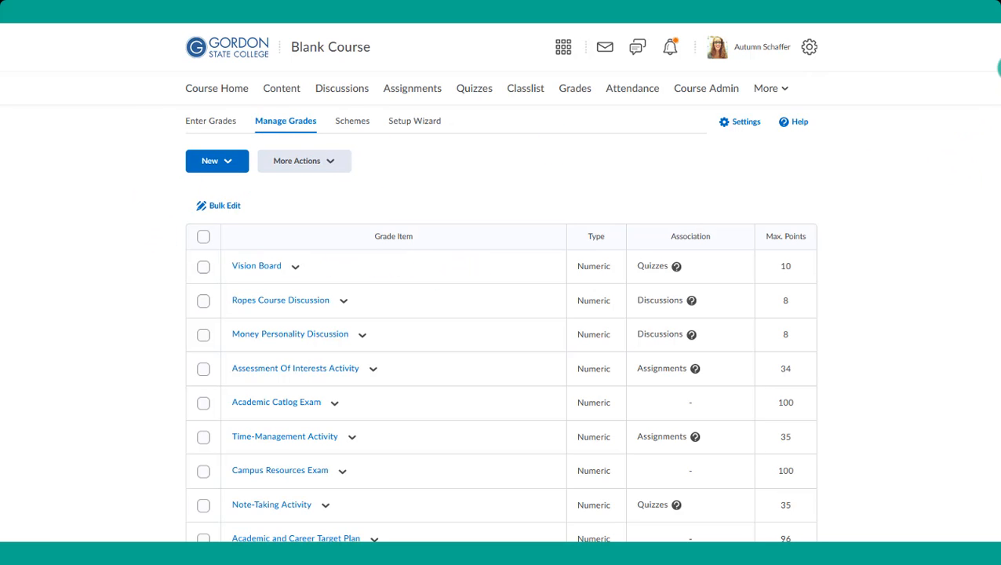
- Find the Week 1 Discussion grade item in the Manage Grades list and open it for editing
scroll(995, 68, "down", 20)
scroll(500, 282, "down", 3)
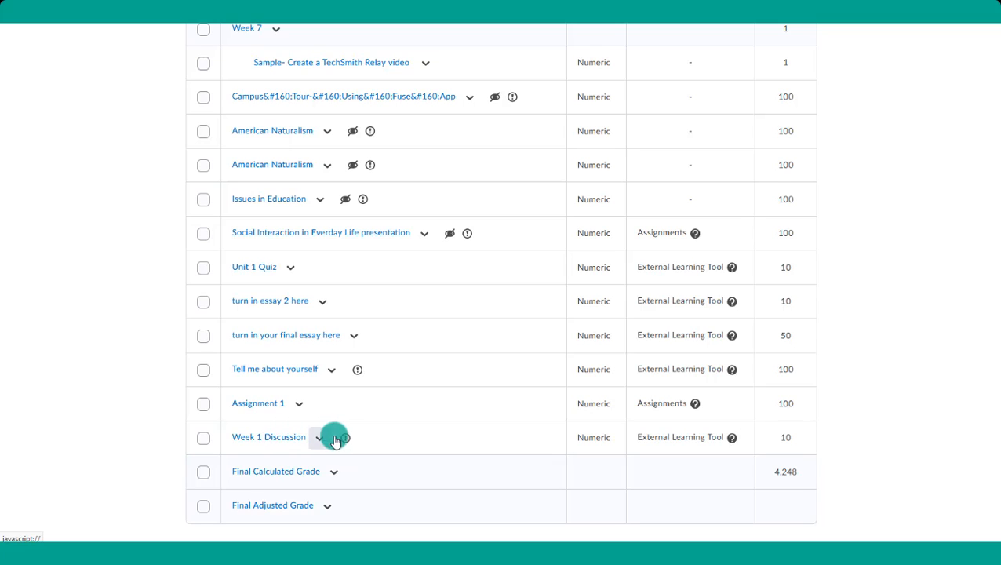
mouse_move(346, 442)
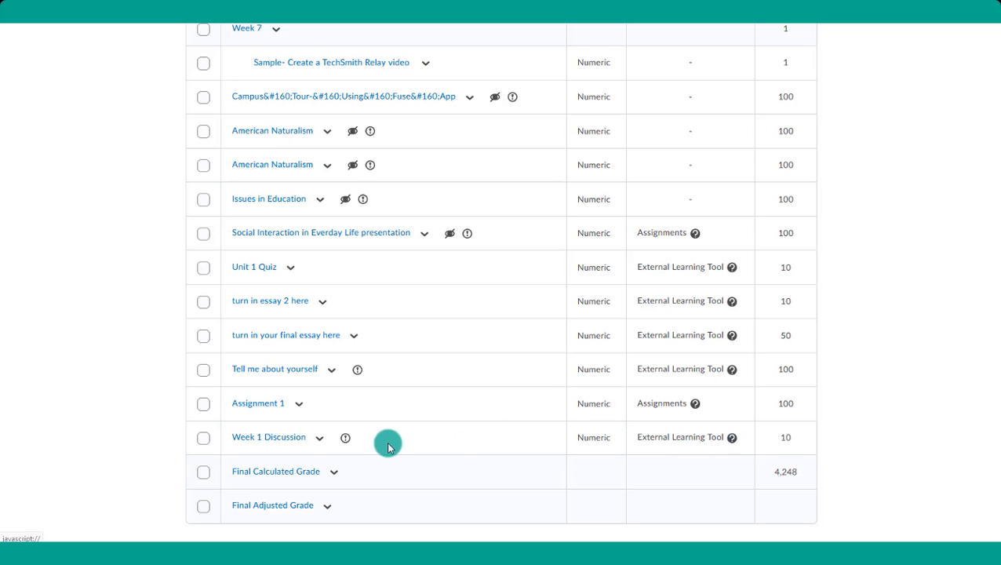
left_click(319, 437)
left_click(328, 308)
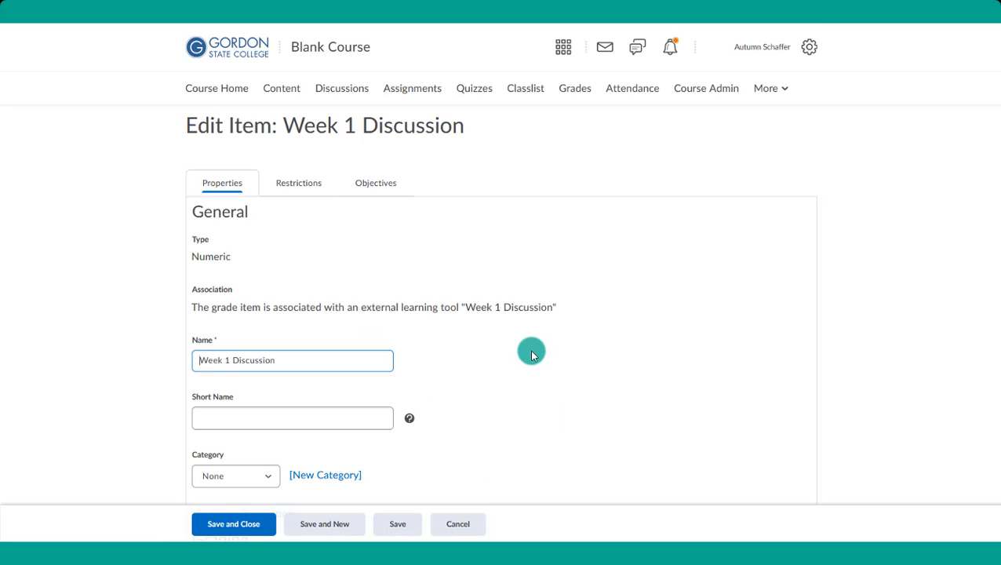
- Assign the Week 1 Discussion grade item to the Discussions category
scroll(471, 314, "down", 2)
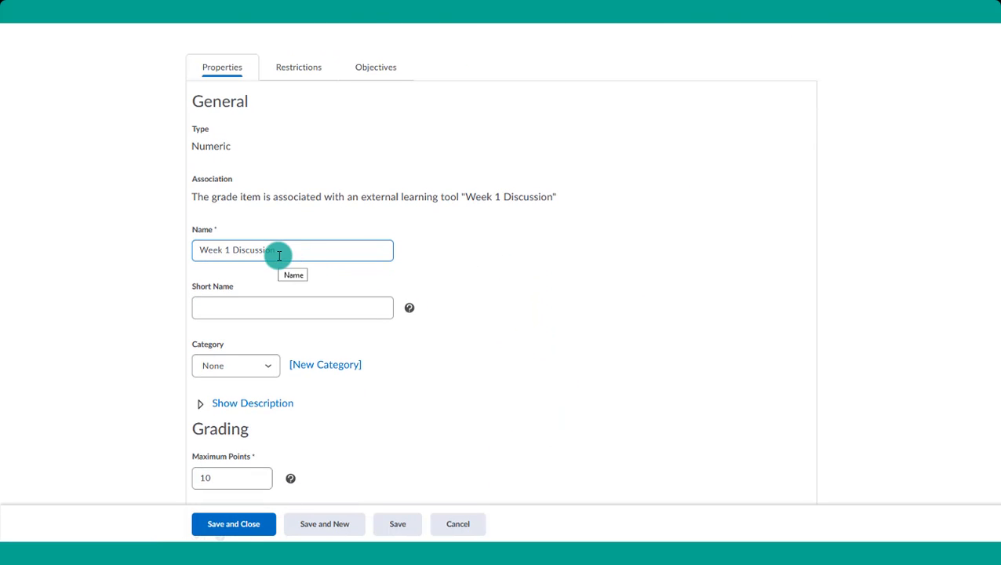
scroll(293, 264, "down", 2)
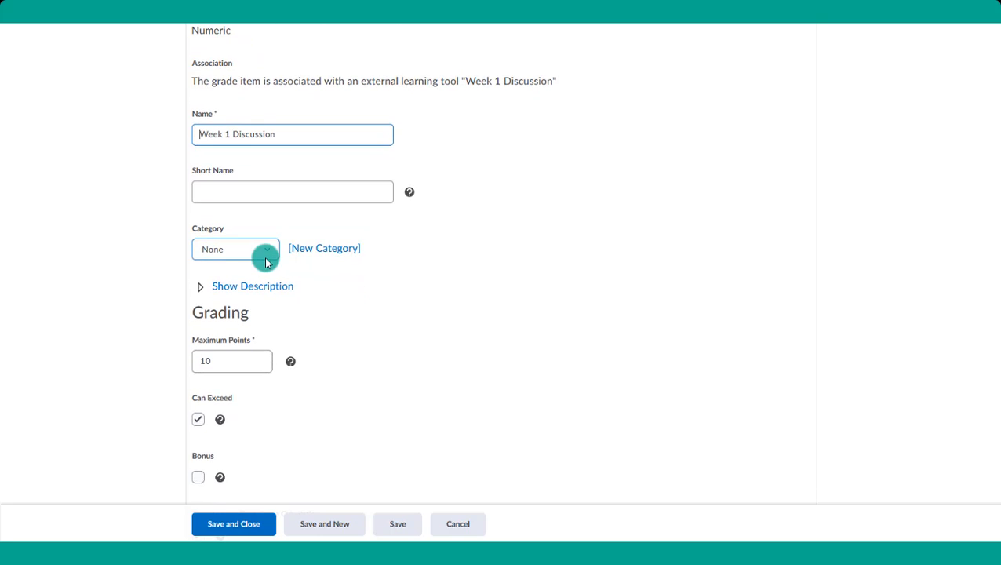
left_click(266, 257)
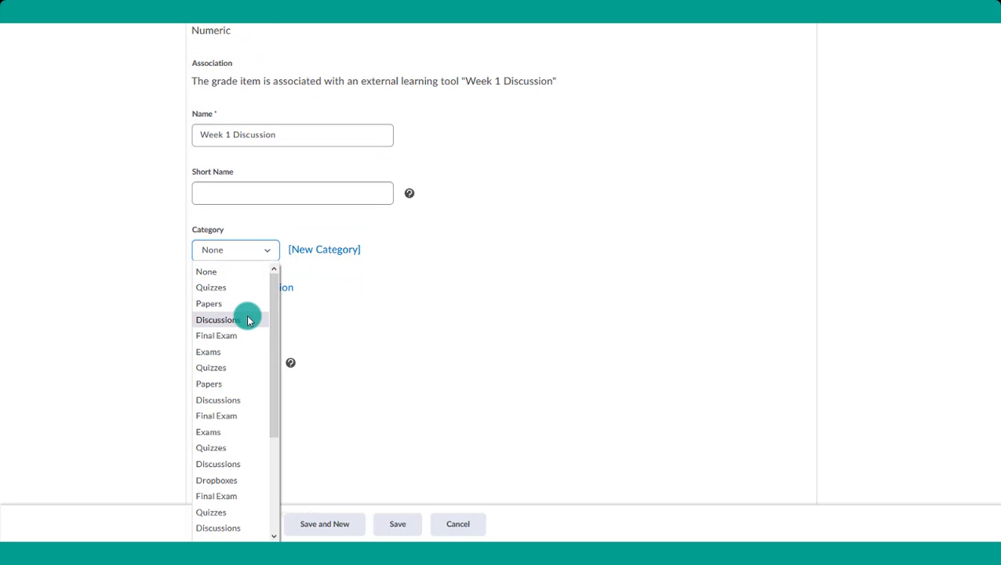
left_click(235, 319)
scroll(286, 295, "down", 1)
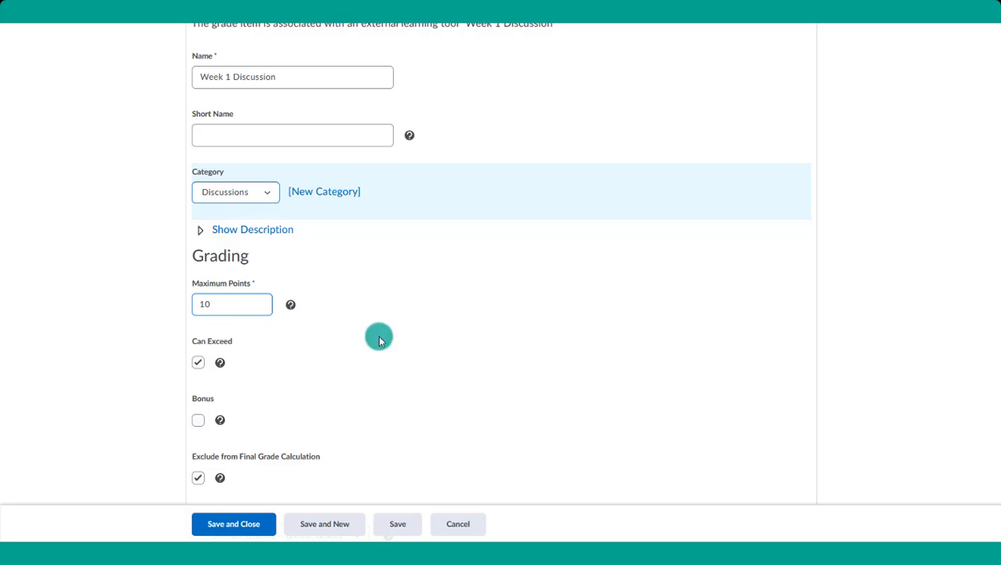
- Turn off Exclude from Final Grade Calculation for the Week 1 Discussion grade item
scroll(409, 335, "down", 2)
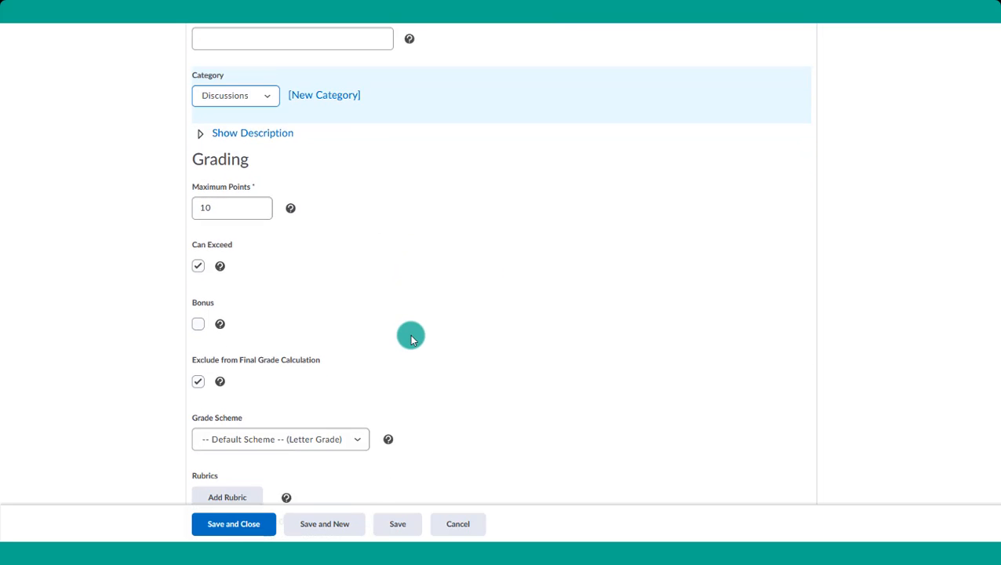
scroll(411, 338, "down", 1)
left_click(200, 306)
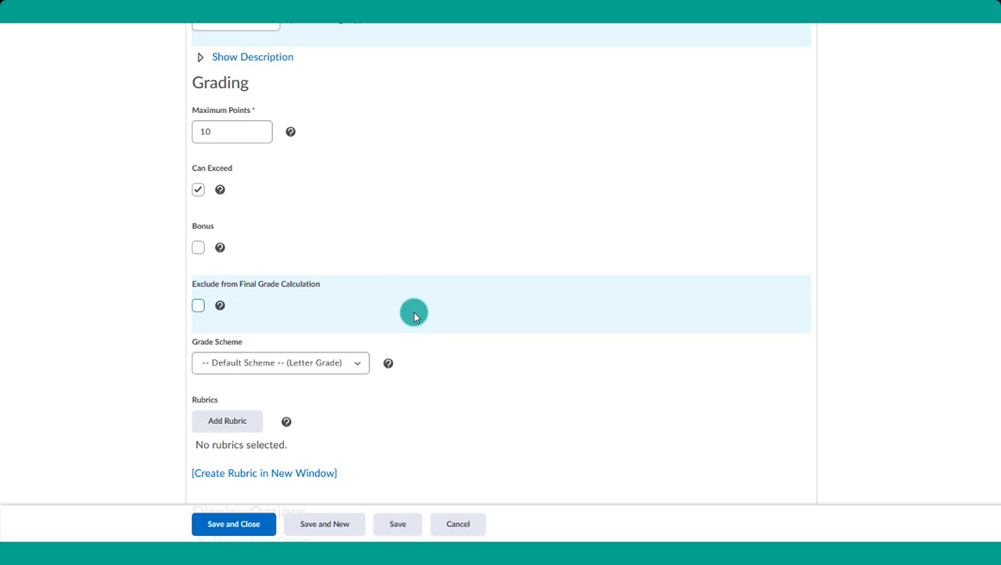
- Attach the Article Critique Rubric to the Week 1 Discussion grade item and save and close the item
scroll(414, 314, "down", 1)
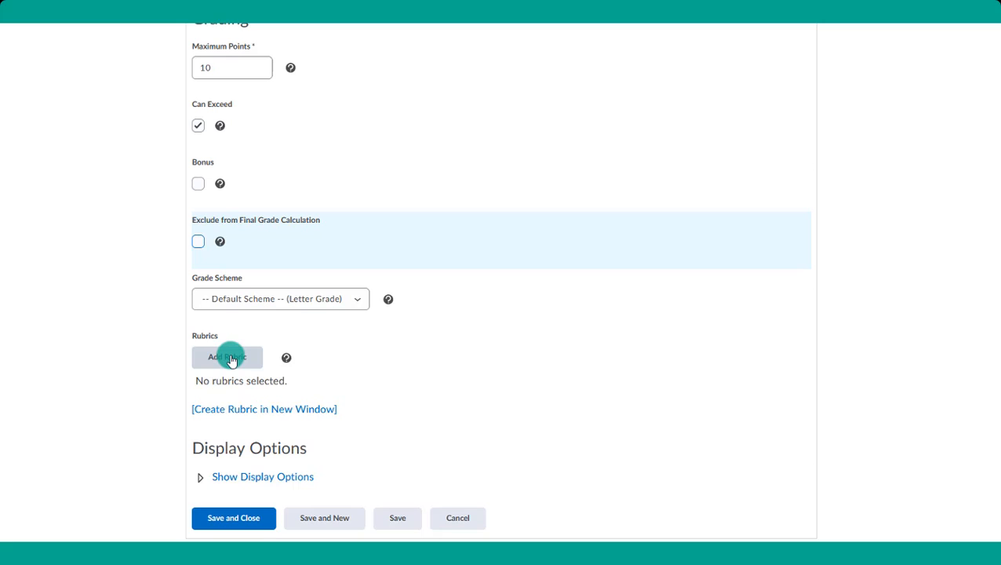
left_click(226, 360)
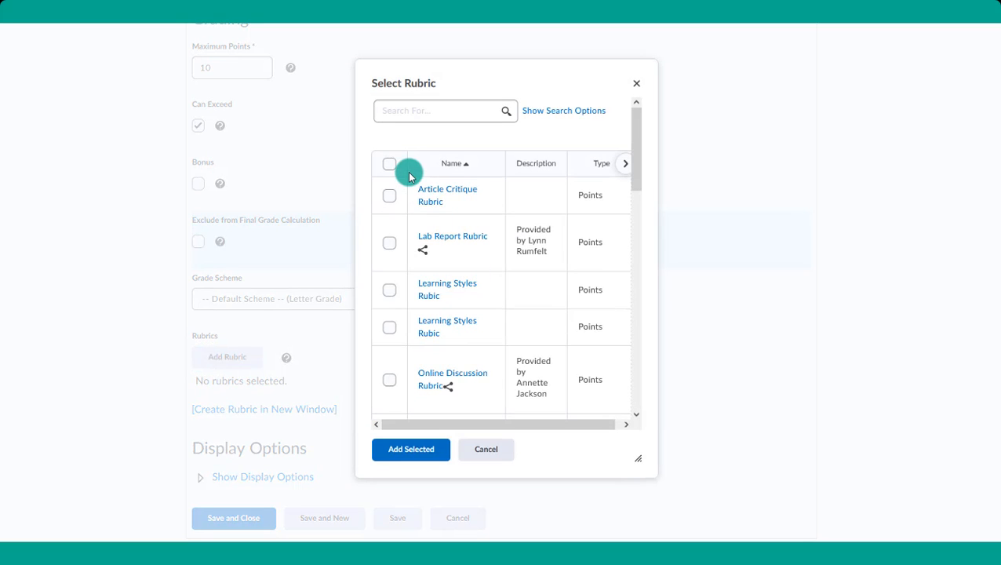
scroll(431, 322, "down", 6)
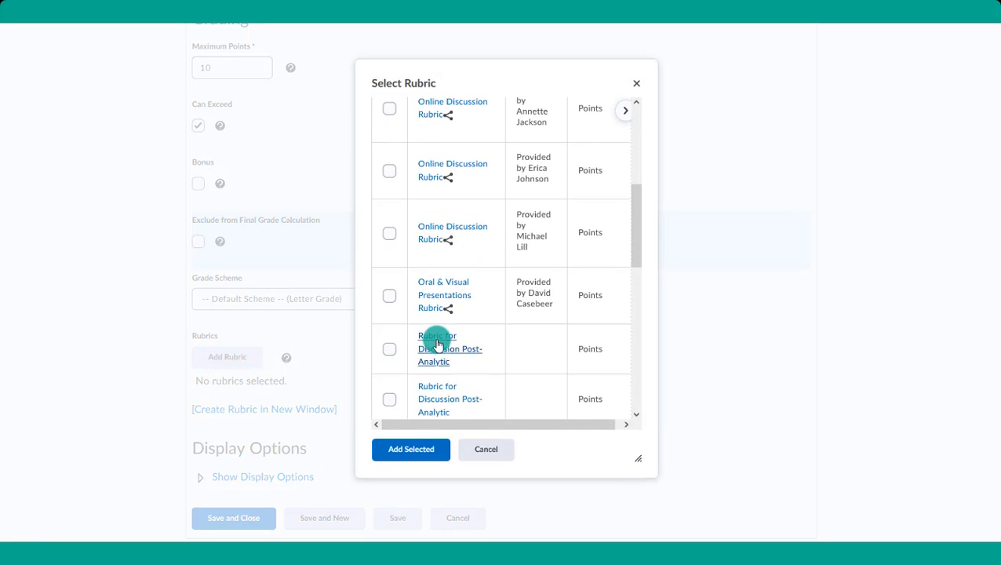
scroll(437, 344, "down", 3)
scroll(437, 345, "up", 10)
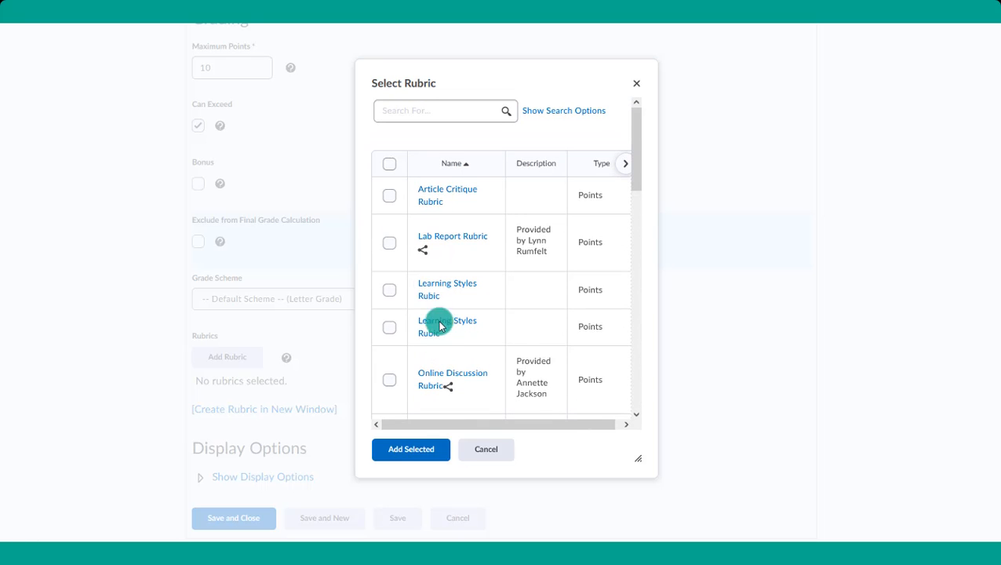
left_click(391, 200)
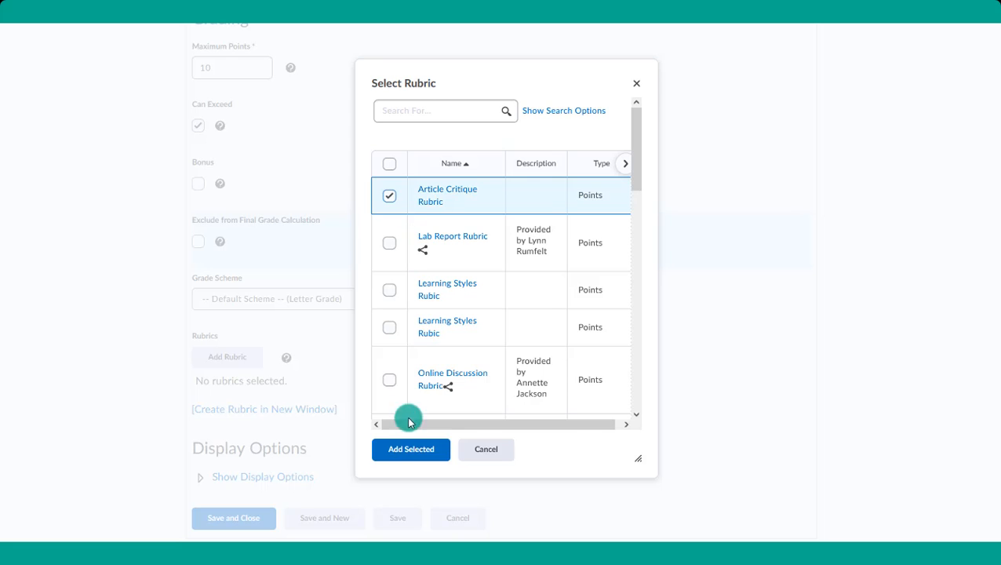
left_click(411, 449)
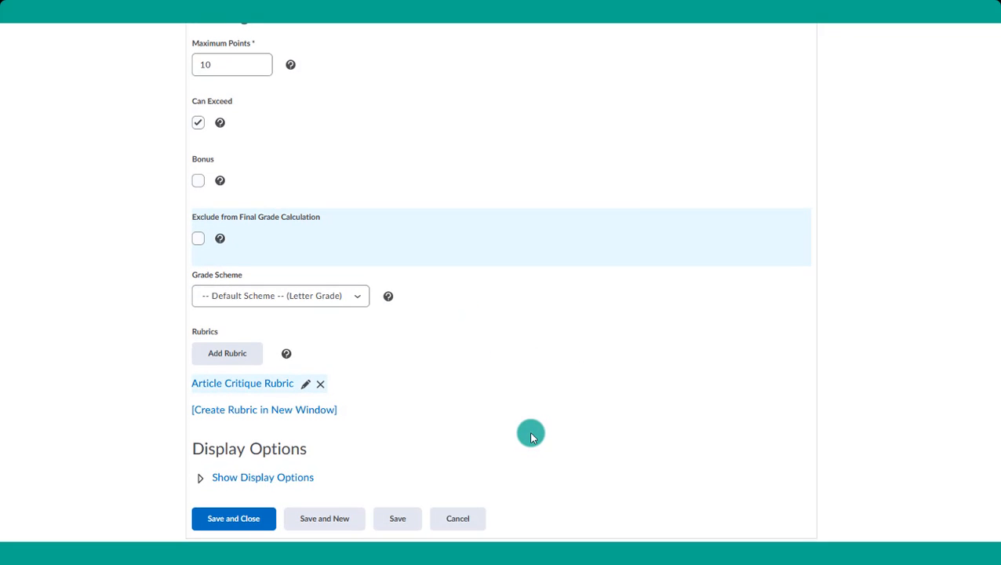
left_click(245, 521)
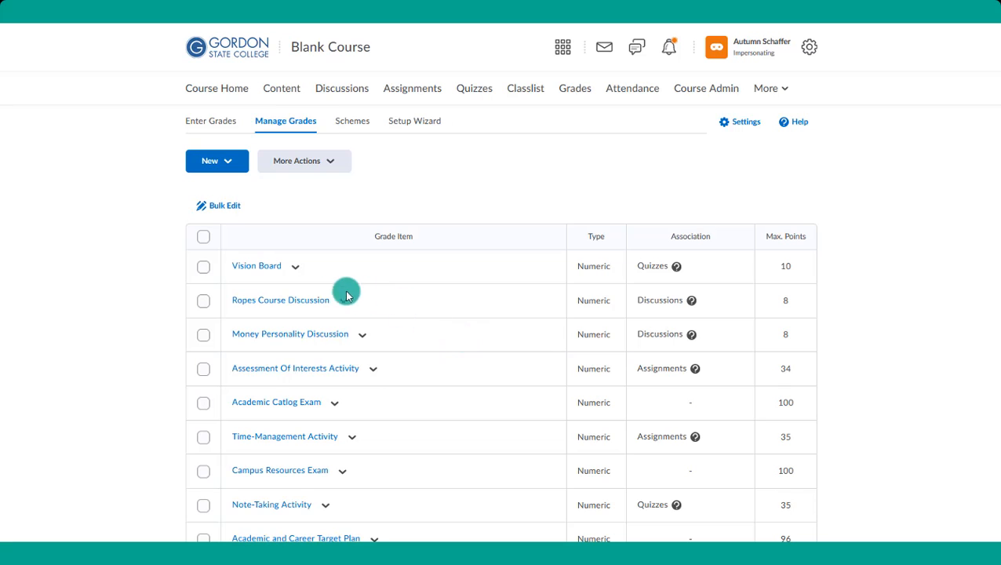
left_click(298, 269)
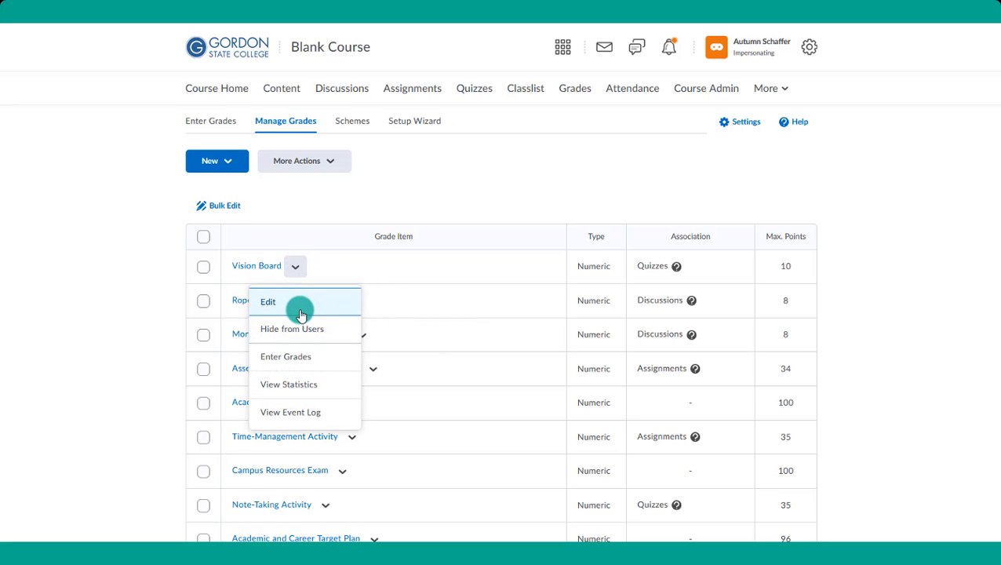
left_click(299, 303)
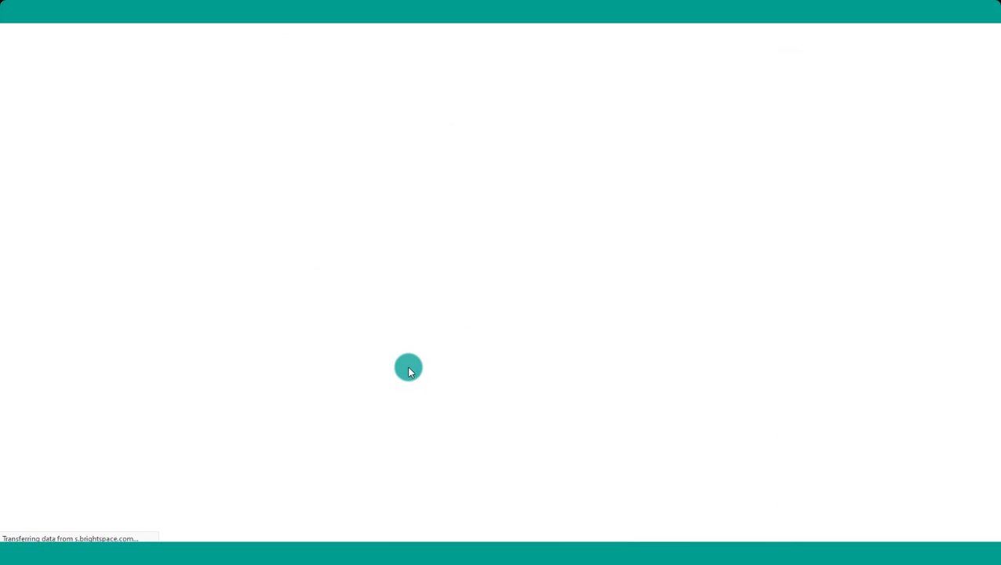
scroll(409, 373, "down", 4)
scroll(408, 370, "down", 2)
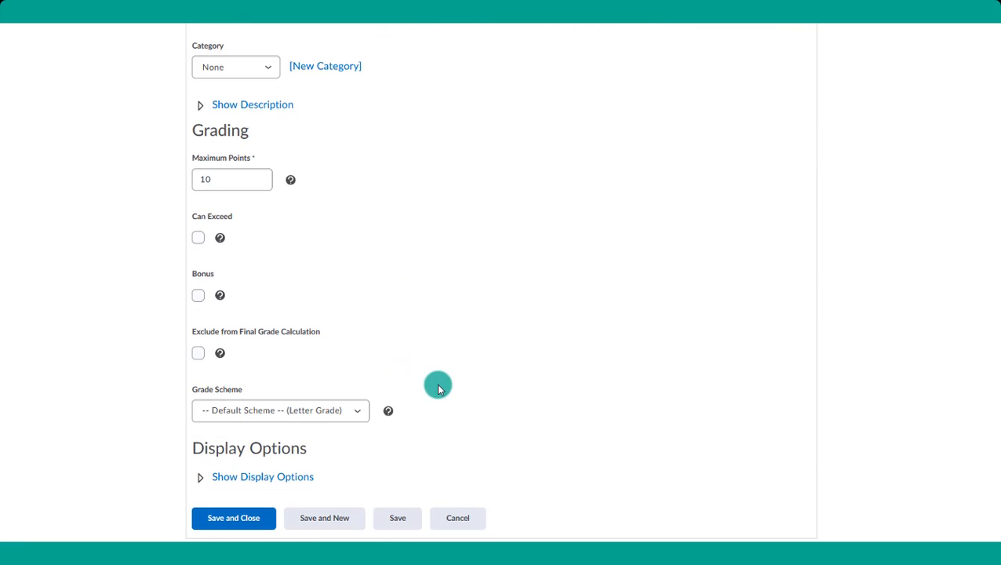
scroll(330, 406, "up", 2)
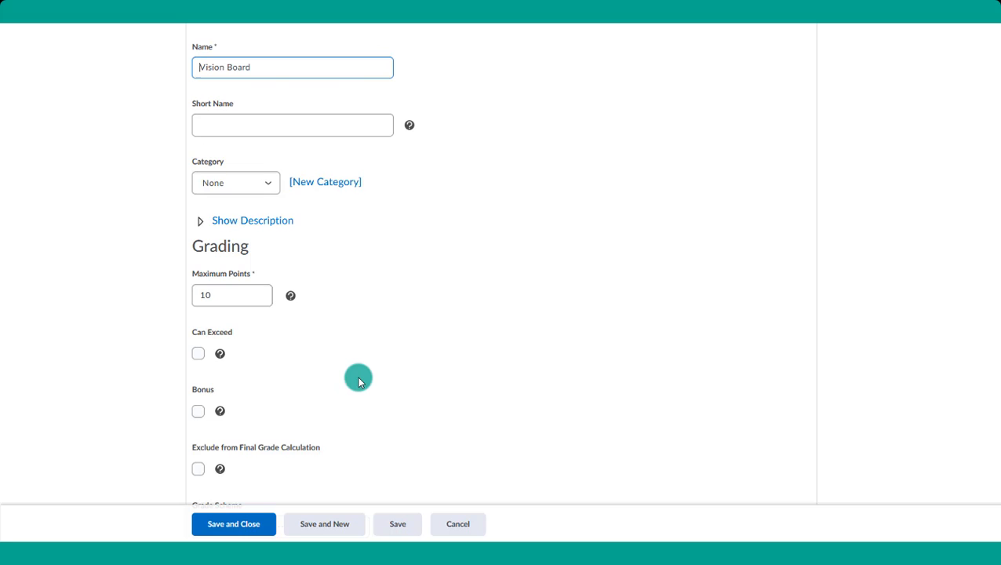
scroll(358, 379, "up", 1)
- Browse the existing rubrics available for the 100-point grade item and close the list without adding one
scroll(358, 382, "down", 3)
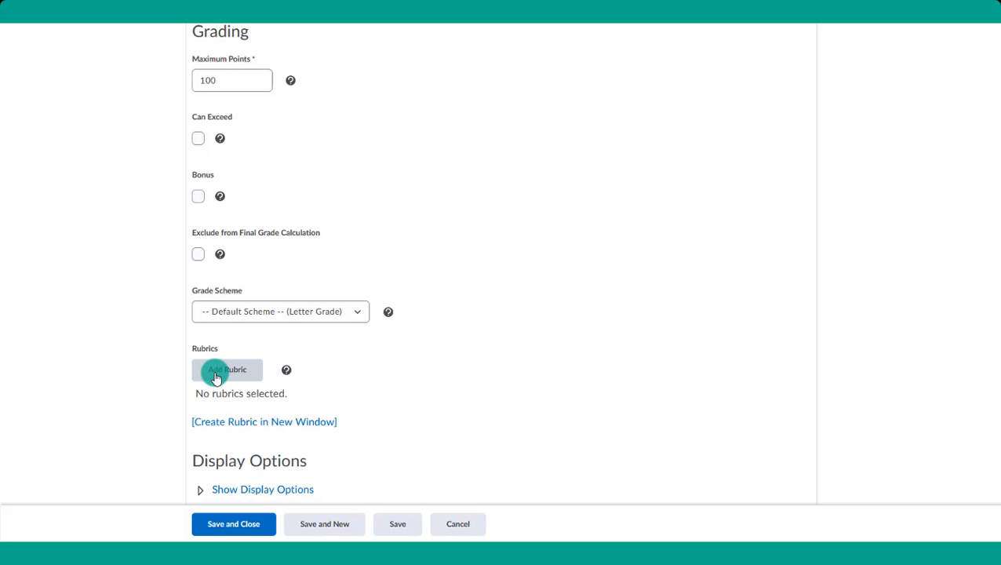
left_click(216, 376)
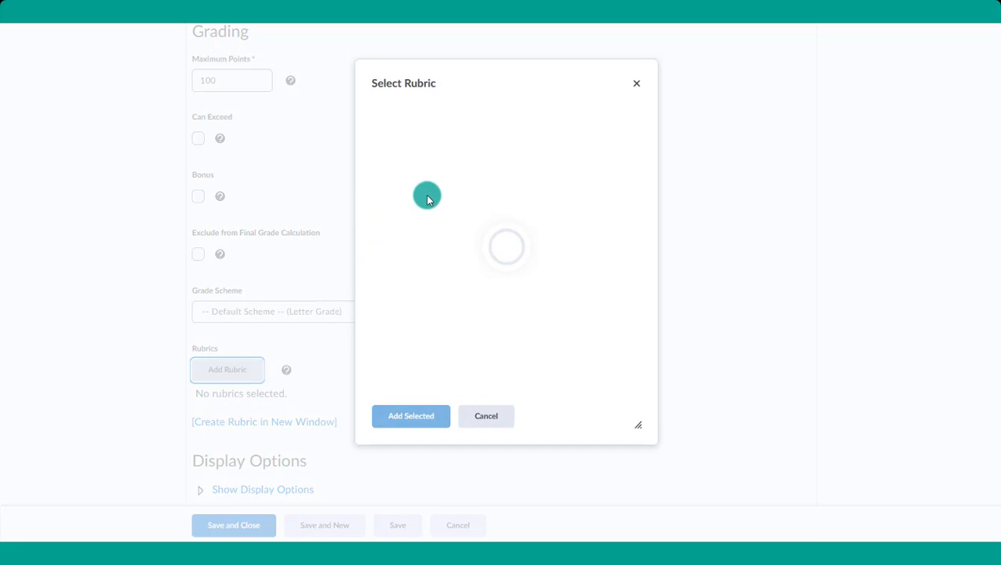
scroll(481, 319, "down", 3)
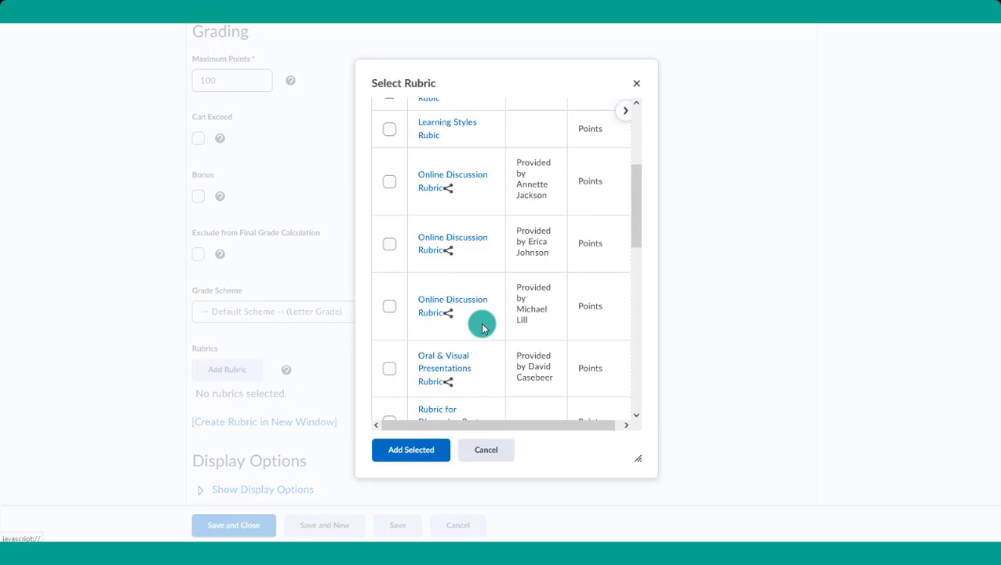
scroll(482, 328, "down", 5)
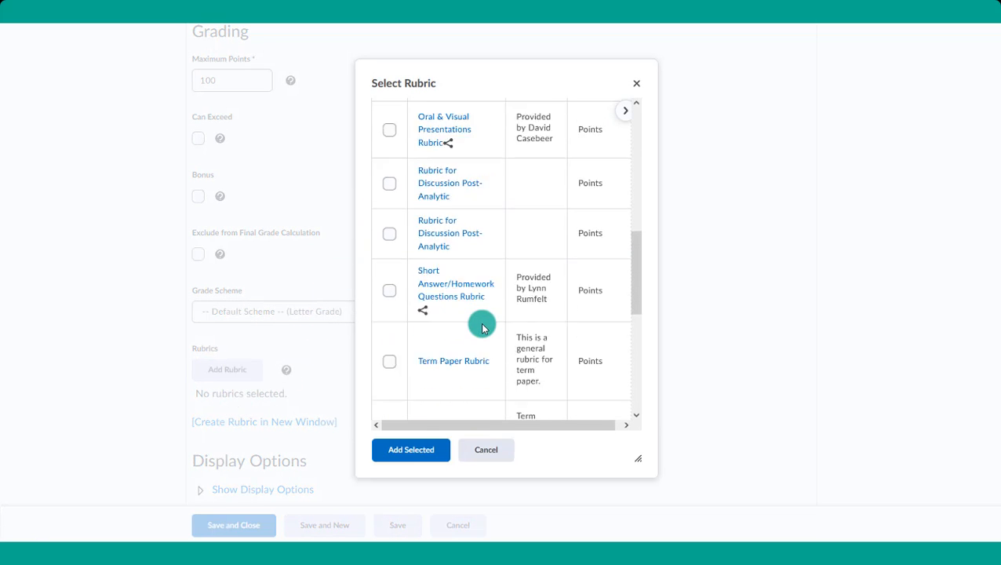
left_click(635, 85)
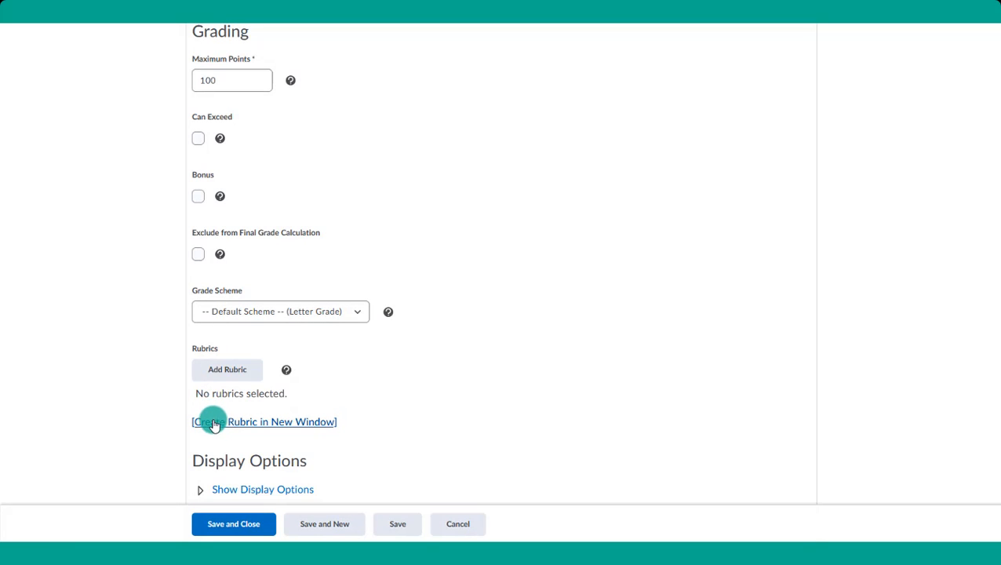
- Create a rubric named "Discussion Rubric- Jan Posts" with criteria Content, Citations and Writing, and levels Meets Expectations, Almost Meets and Doesn't Meet, describing each cell
left_click(215, 425)
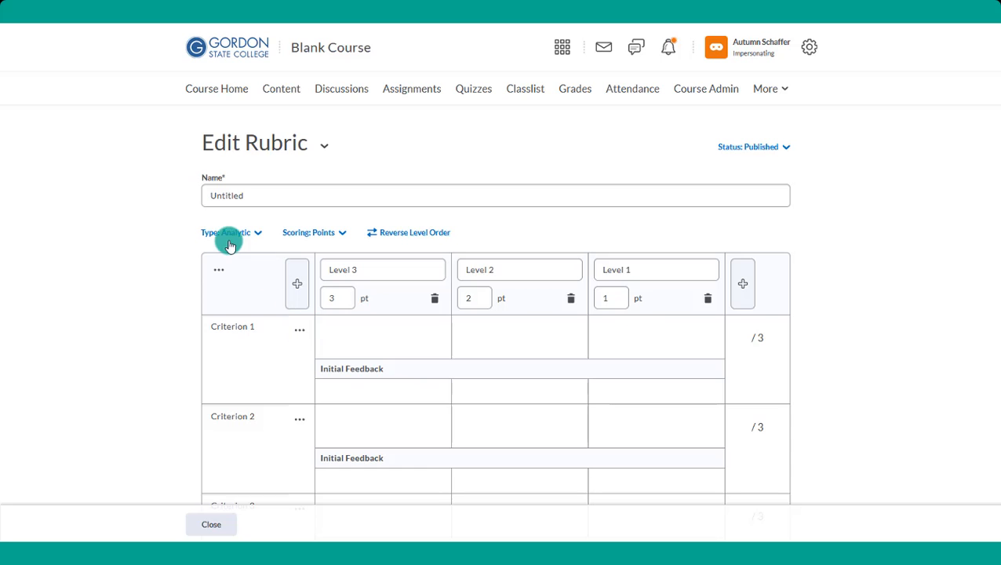
left_click(238, 199)
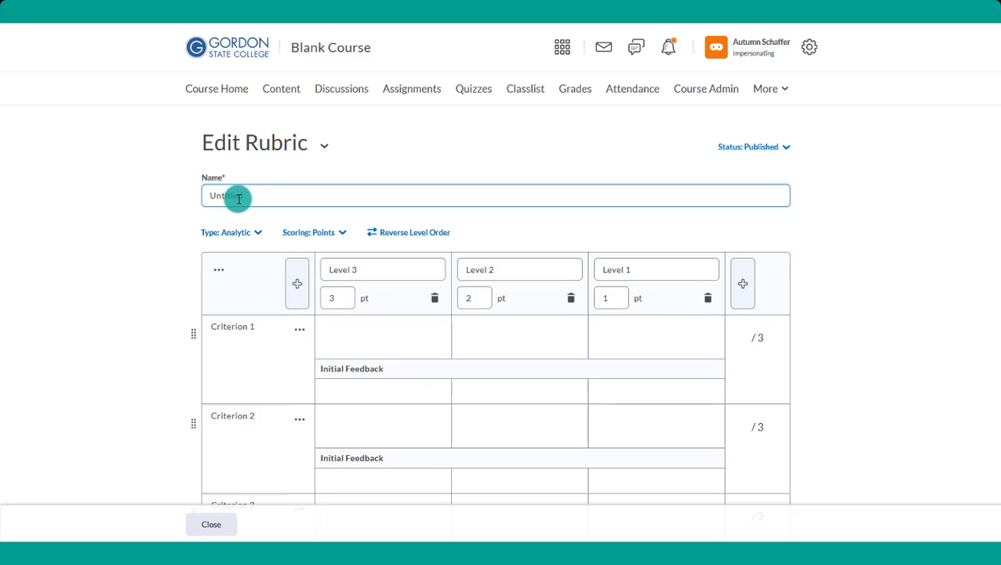
left_click(221, 343)
scroll(221, 342, "down", 2)
left_click(222, 239)
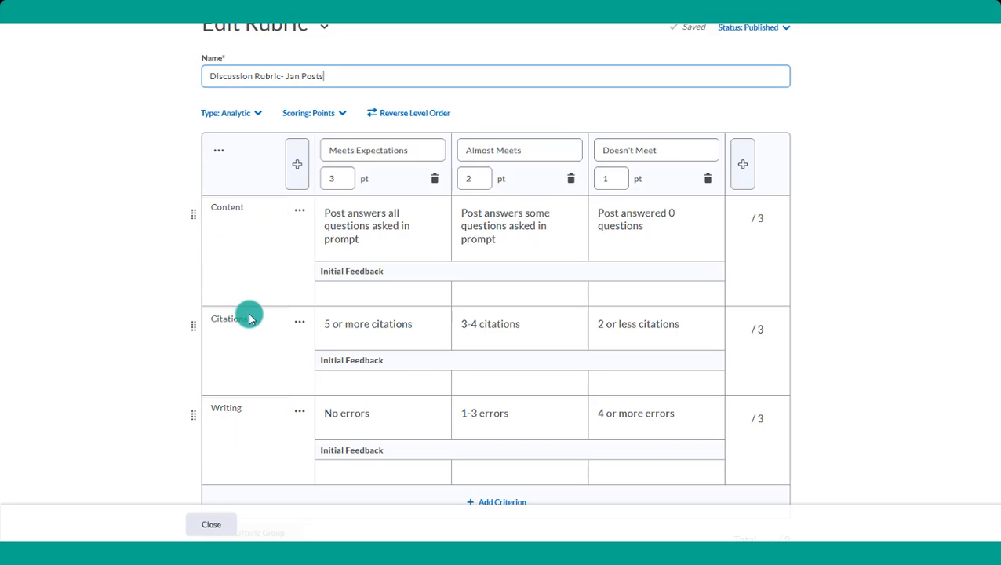
double_click(343, 153)
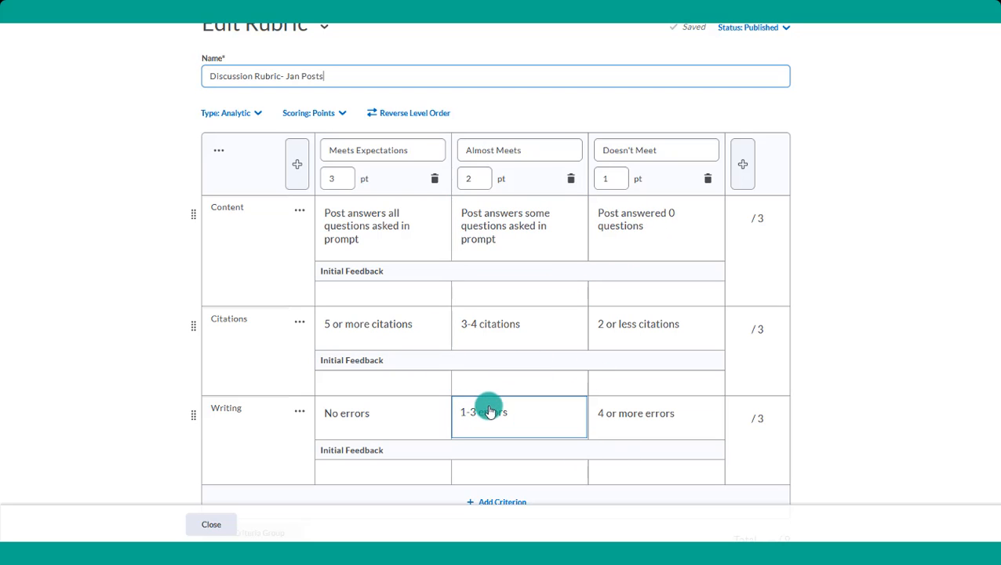
- Add a new criterion row below Writing in the rubric and delete that row again
scroll(493, 408, "down", 1)
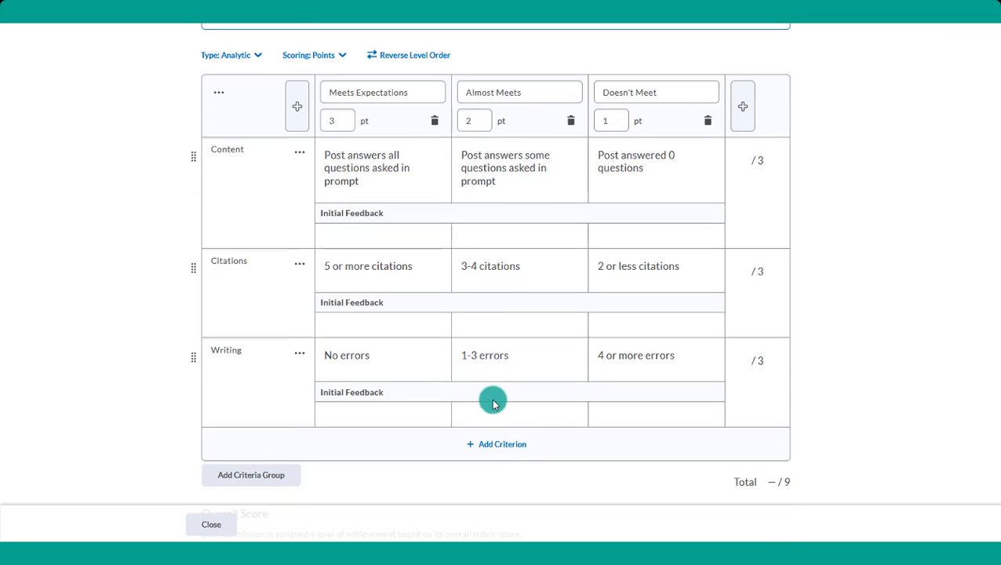
left_click(502, 444)
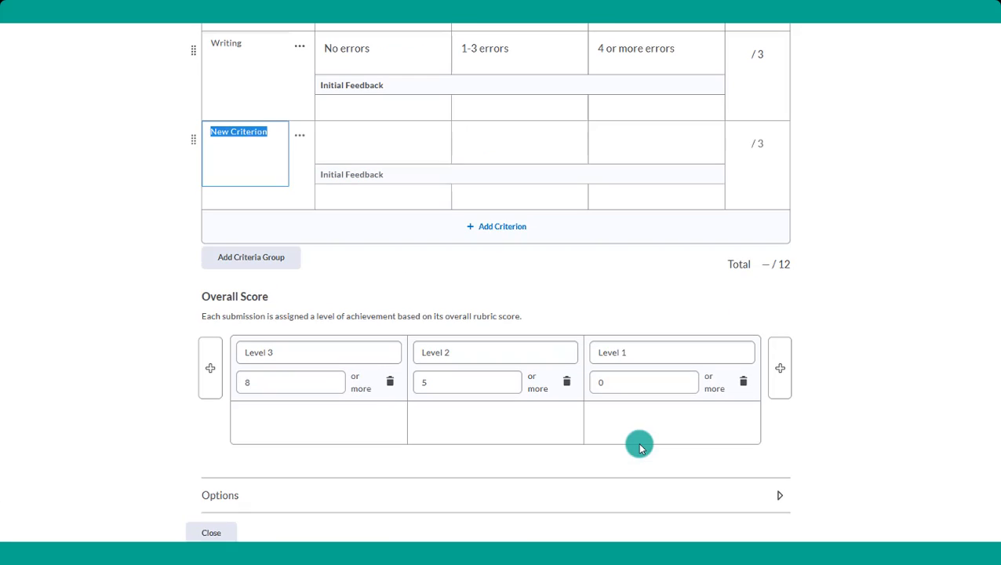
scroll(549, 353, "up", 3)
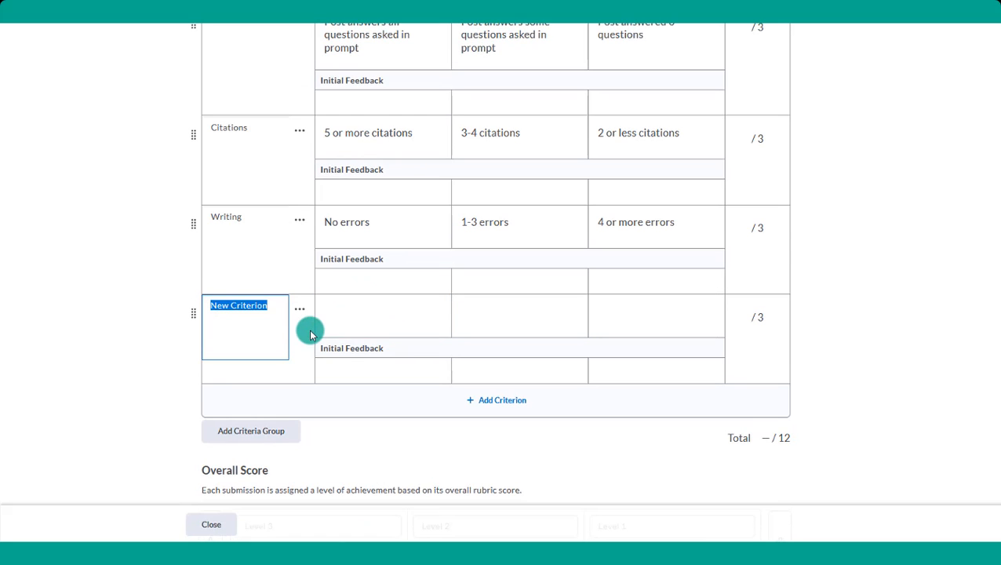
left_click(299, 310)
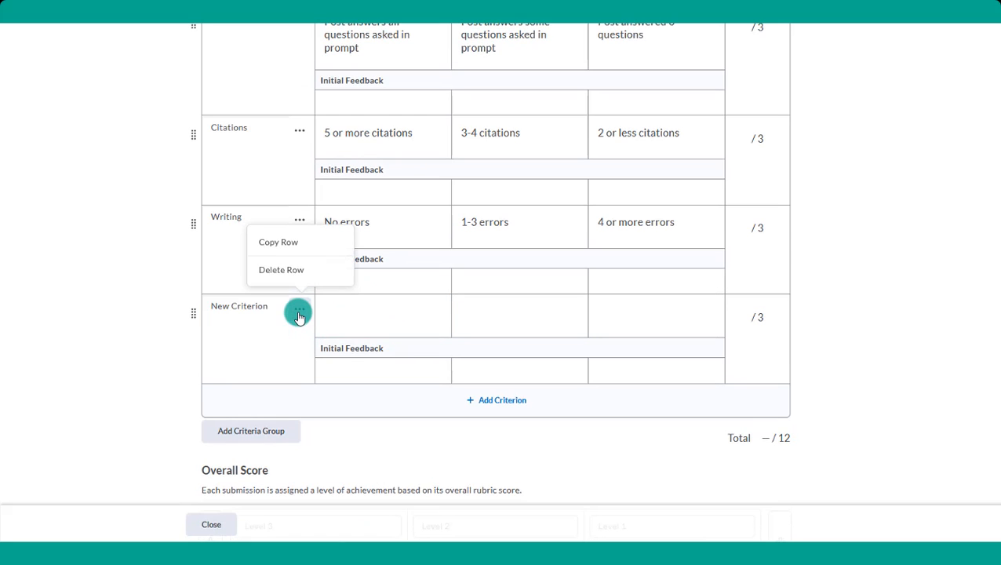
left_click(286, 270)
left_click(428, 173)
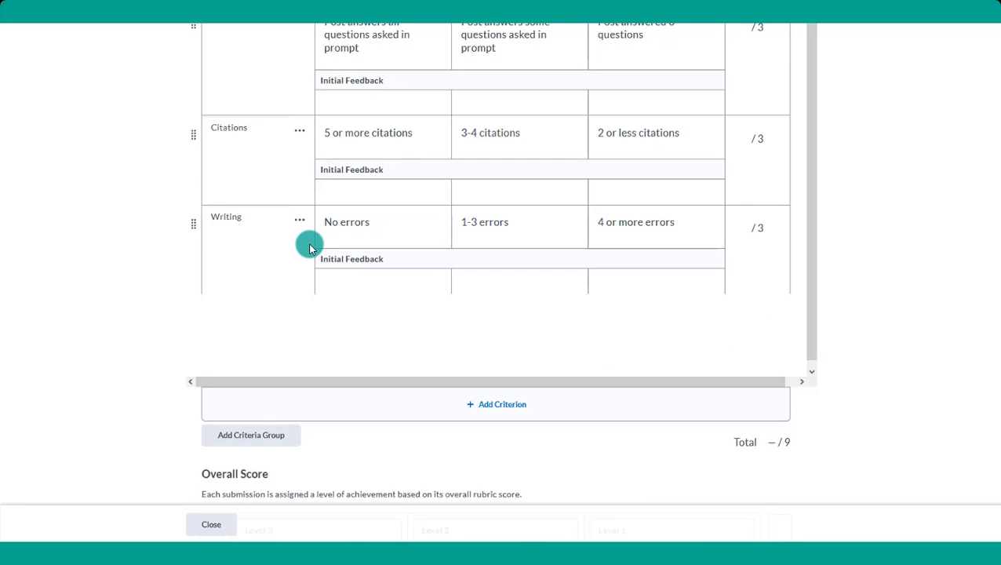
- Delete the Writing criterion row and set the level points to 5 for Meets Expectations, 3 for Almost Meets and 1 for Doesn't Meet
left_click(301, 225)
left_click(295, 180)
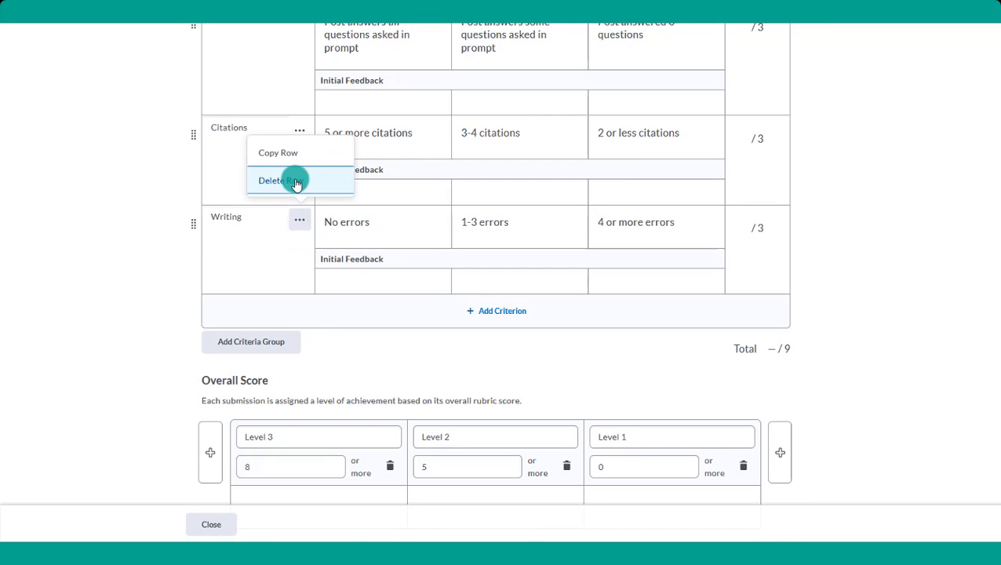
left_click(437, 171)
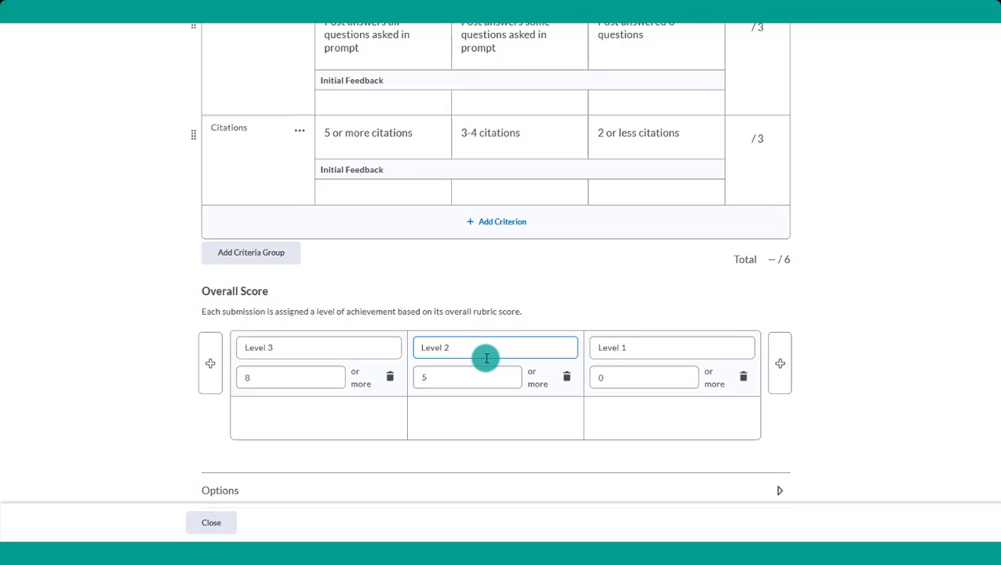
scroll(484, 357, "up", 2)
scroll(489, 361, "up", 2)
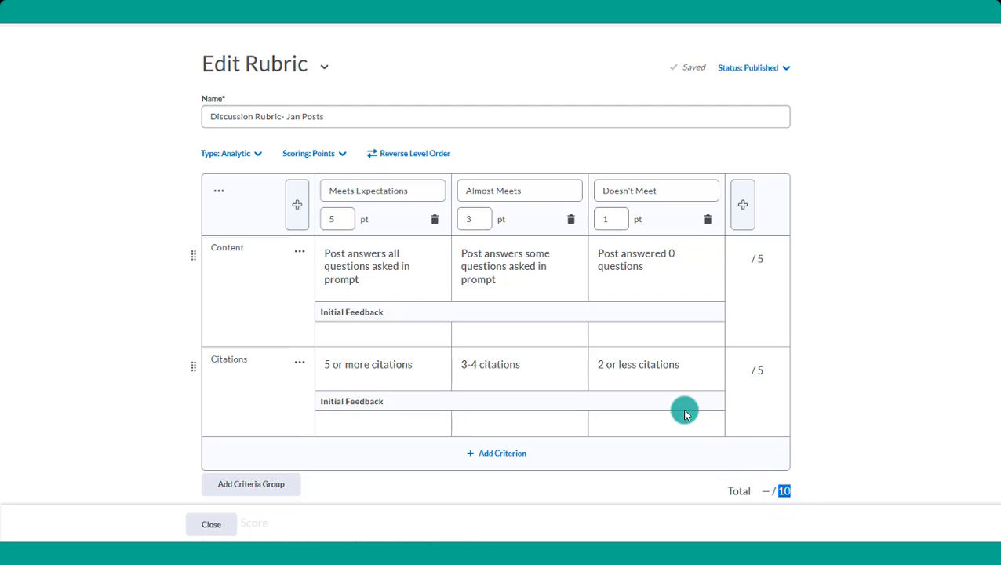
- Rename the three Overall Score levels to Moving Forward, At Level and Needs works
scroll(685, 414, "down", 1)
scroll(685, 414, "down", 3)
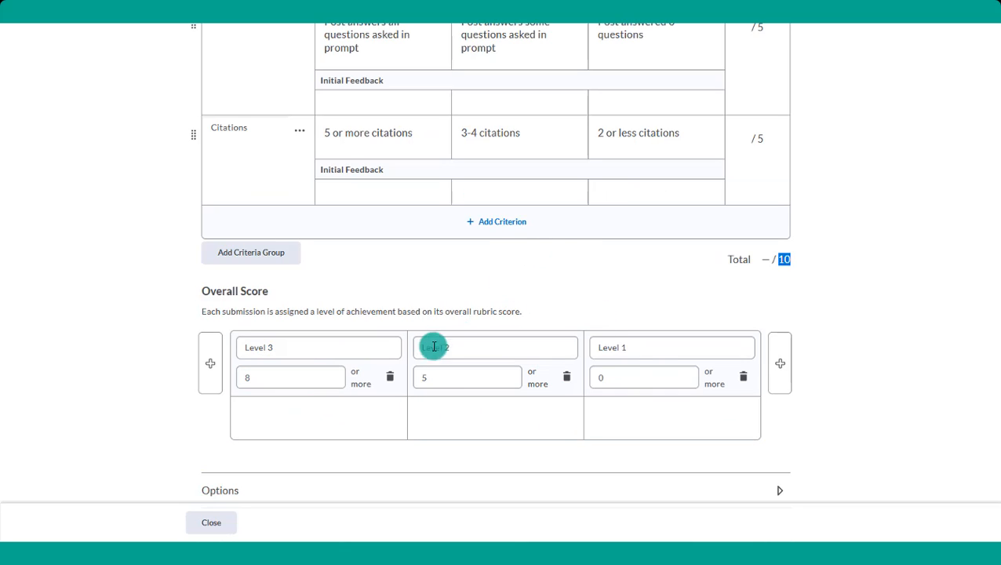
left_click(261, 377)
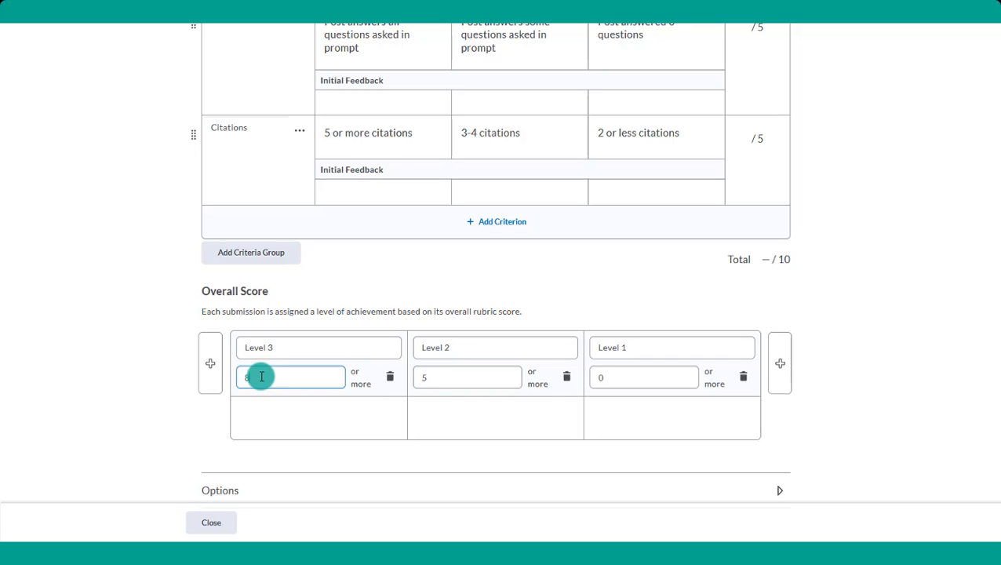
left_click_drag(265, 347, 237, 347)
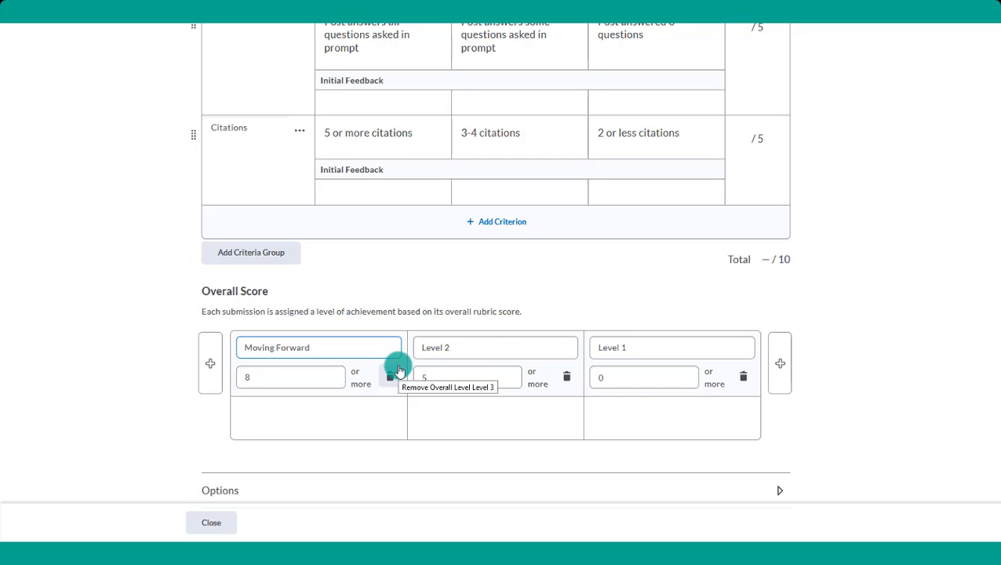
left_click_drag(453, 345, 376, 342)
type("At")
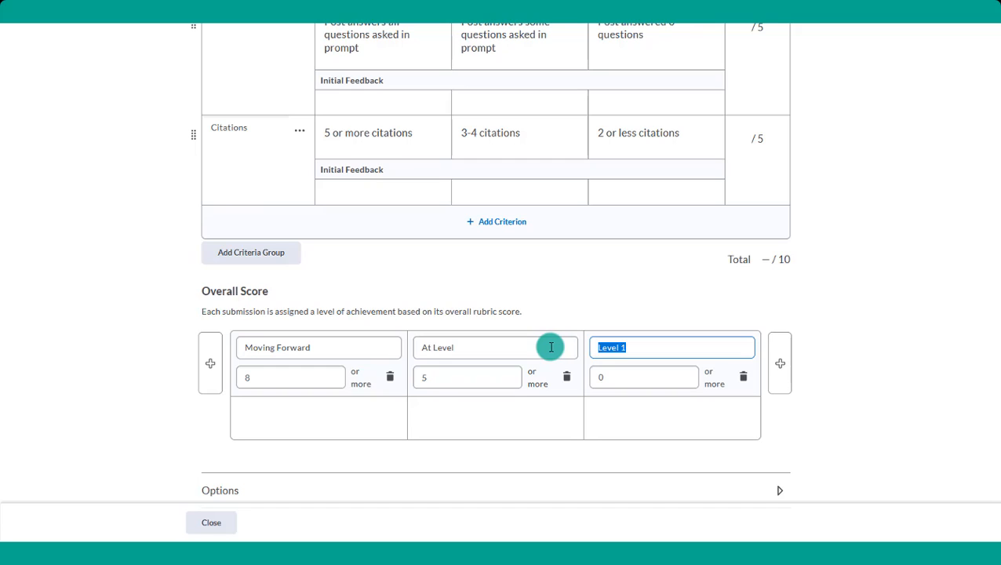
type("Ne")
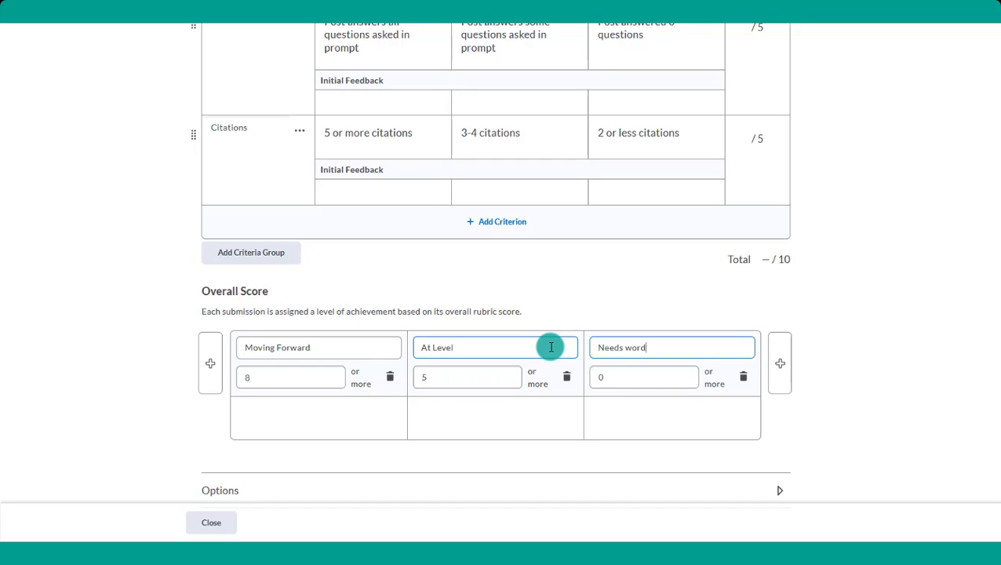
type("eds works")
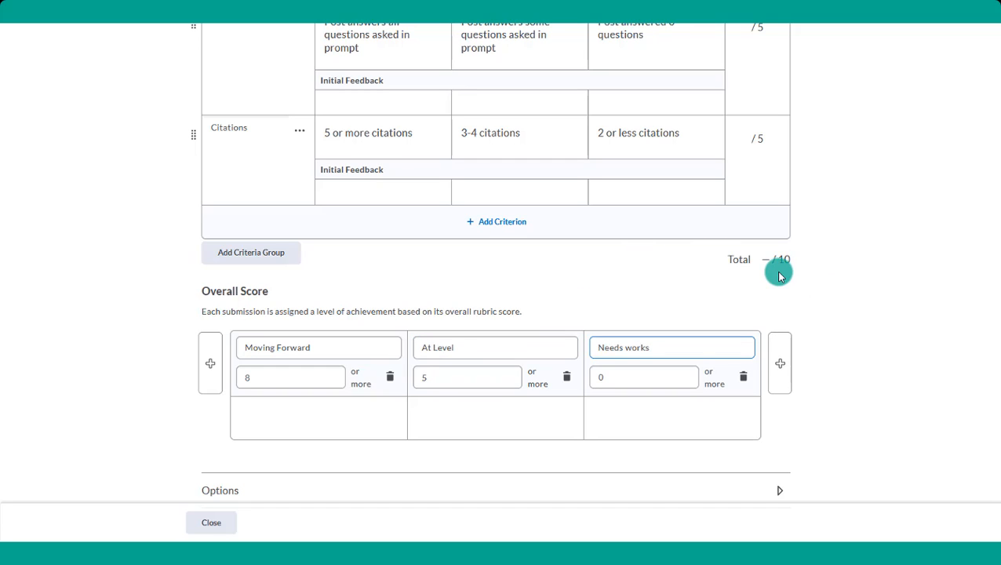
- Review the rubric's total points against its overall score thresholds and criteria levels
left_click(778, 271)
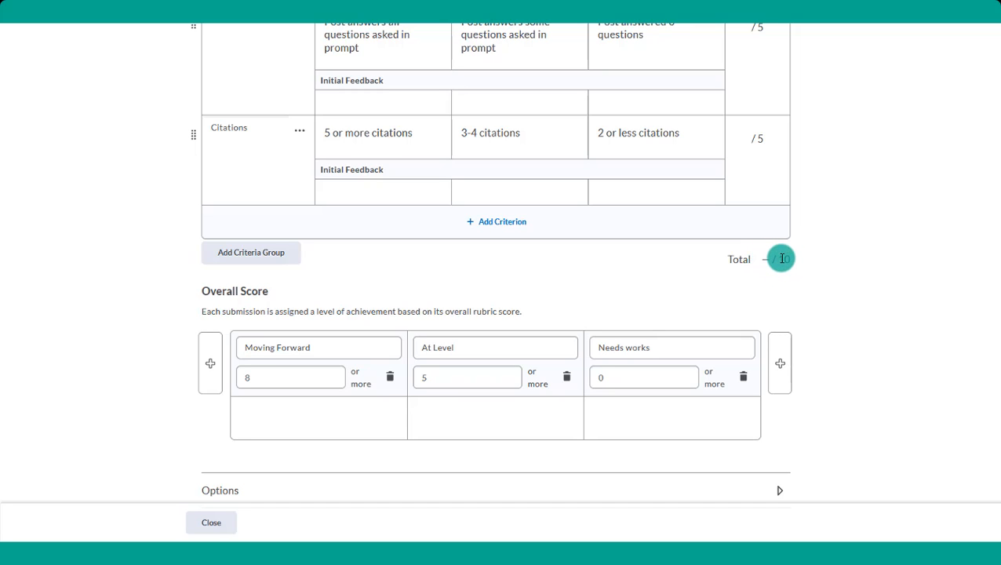
left_click(261, 369)
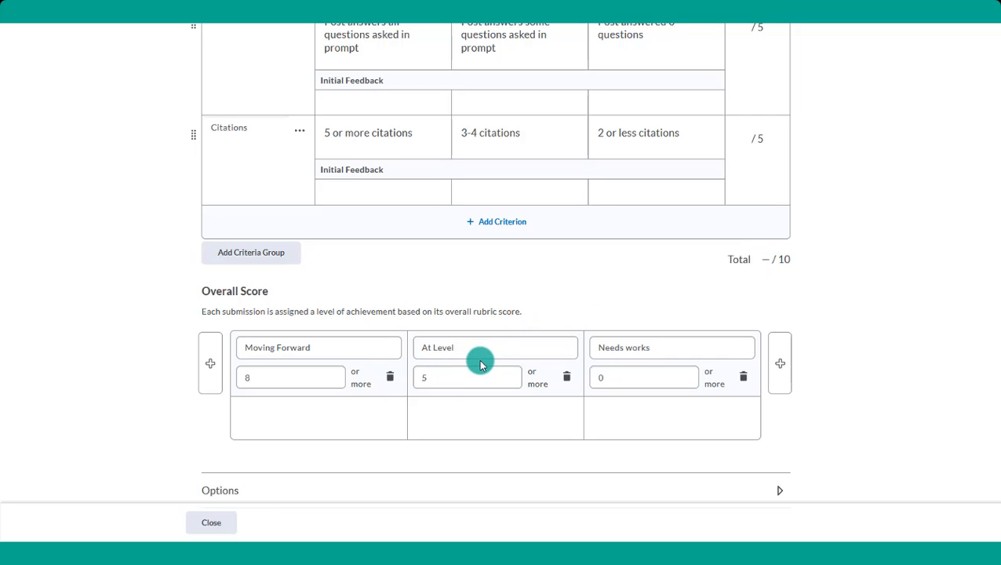
scroll(499, 372, "up", 3)
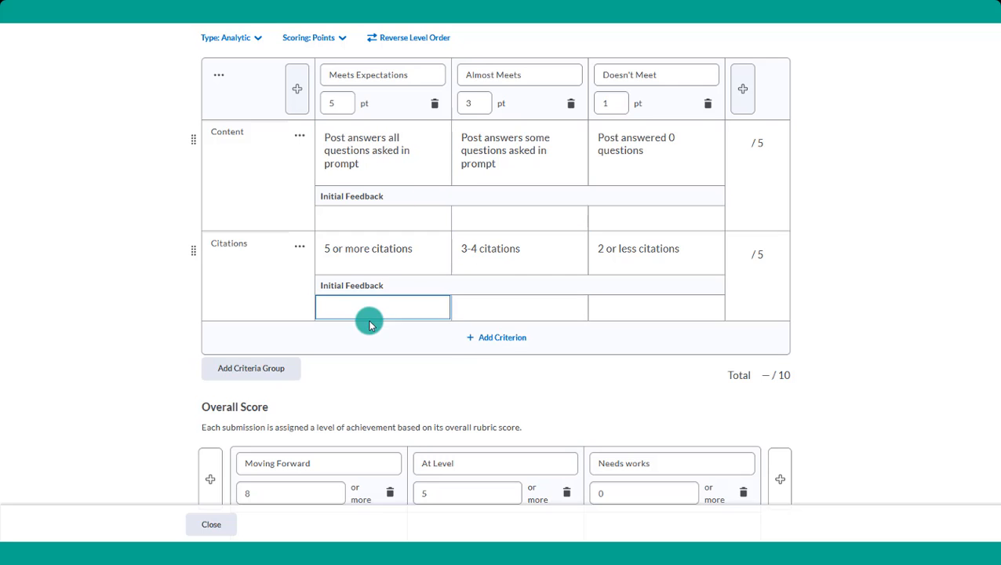
scroll(341, 314, "down", 3)
left_click(346, 355)
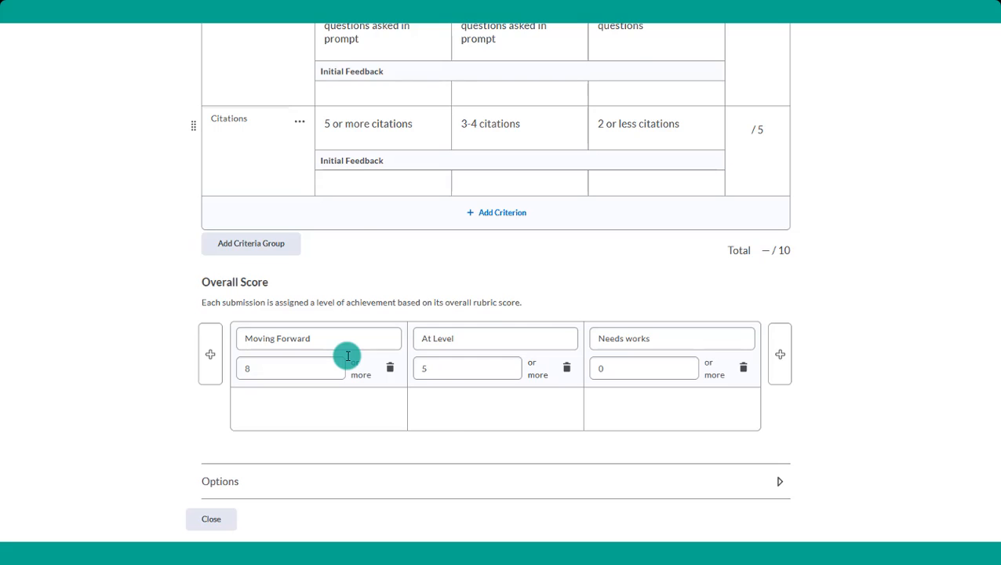
scroll(348, 356, "up", 8)
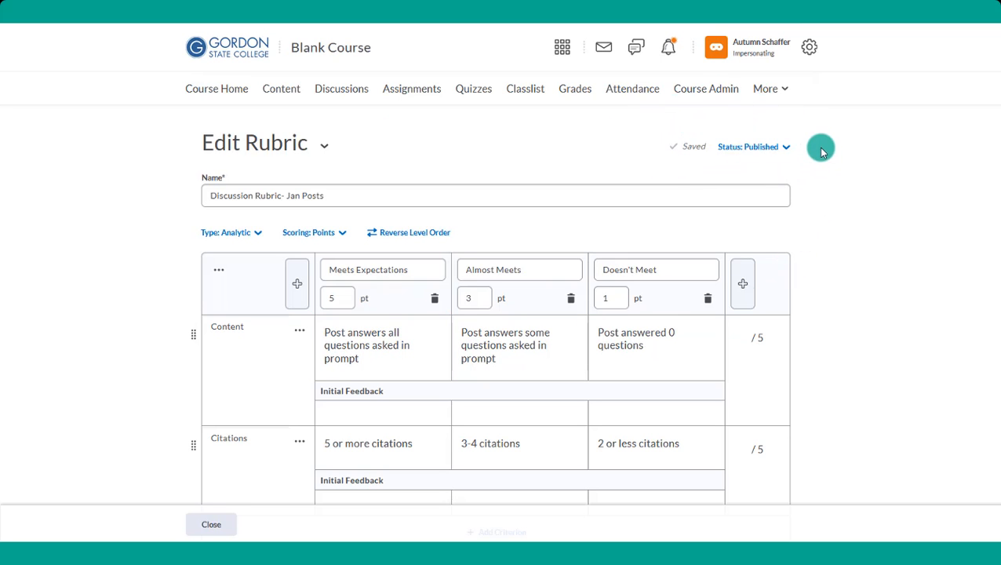
scroll(686, 411, "down", 8)
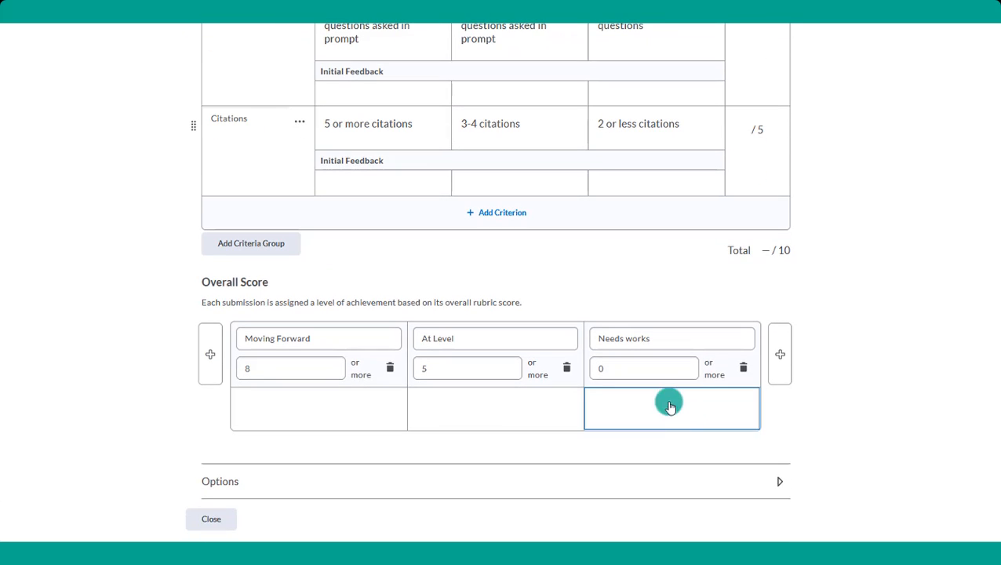
- Examine the rubric's visibility, score visibility, description and association options, and close the rubric
left_click(218, 483)
scroll(294, 444, "down", 9)
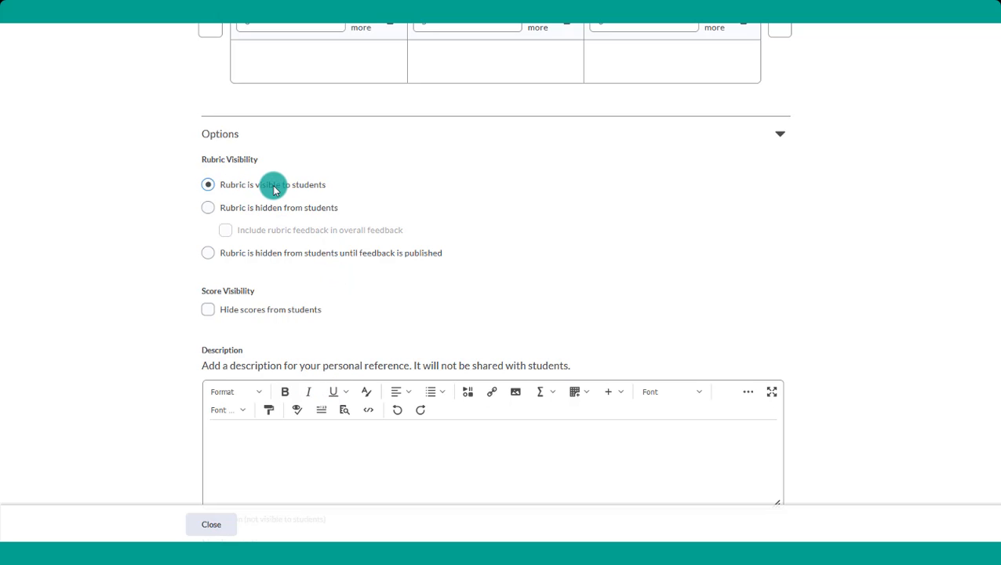
scroll(422, 302, "down", 5)
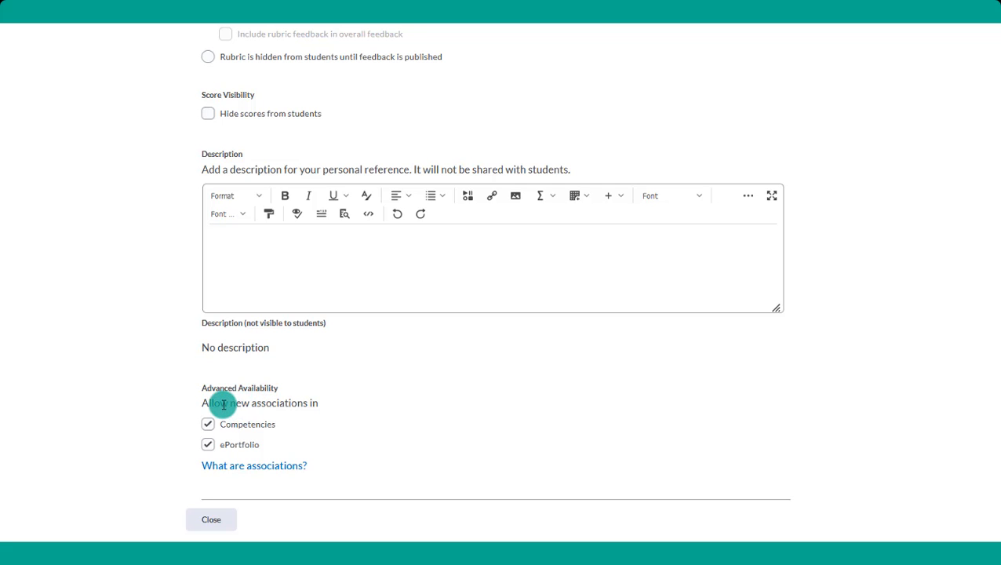
left_click_drag(223, 404, 363, 437)
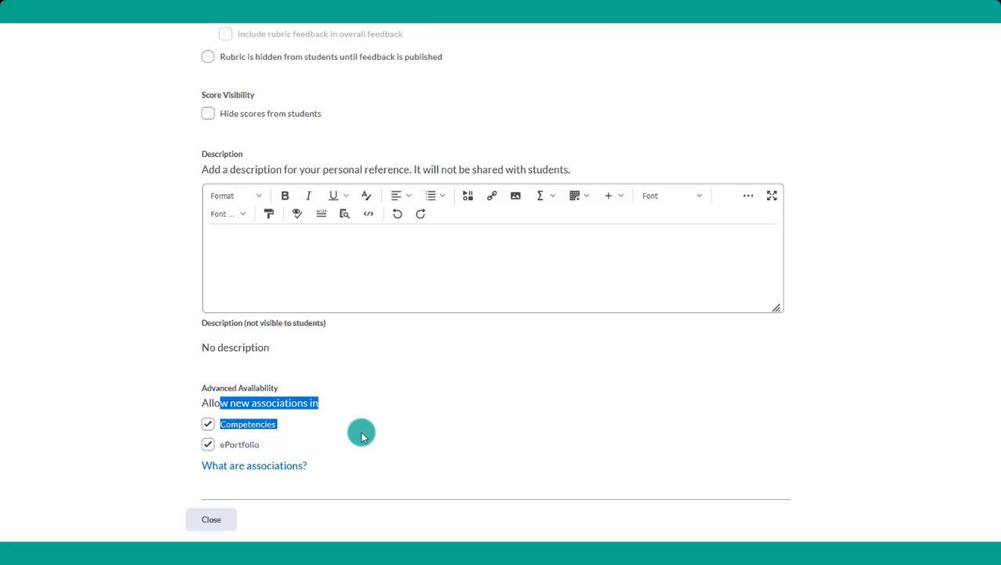
left_click(373, 442)
scroll(401, 453, "up", 10)
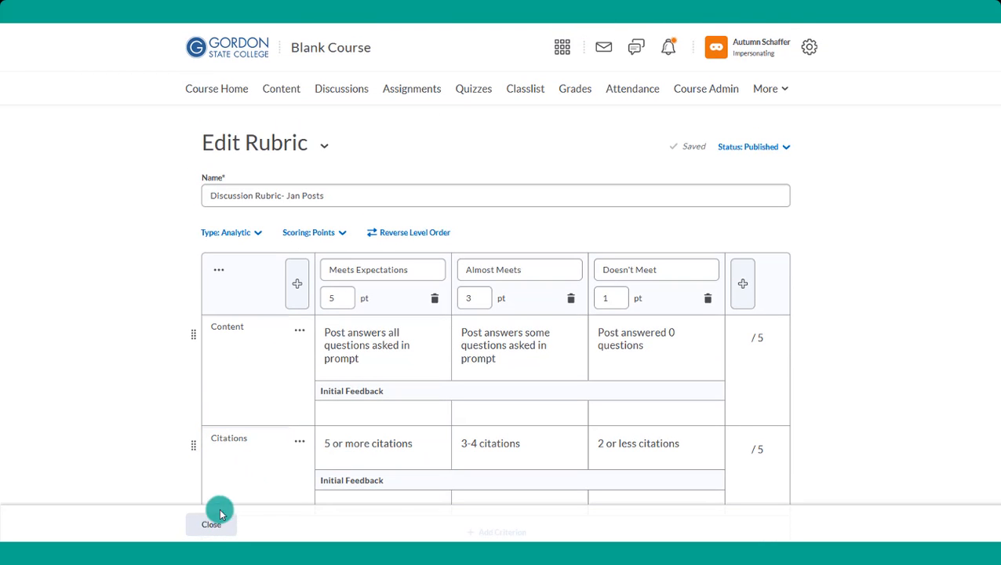
left_click(217, 533)
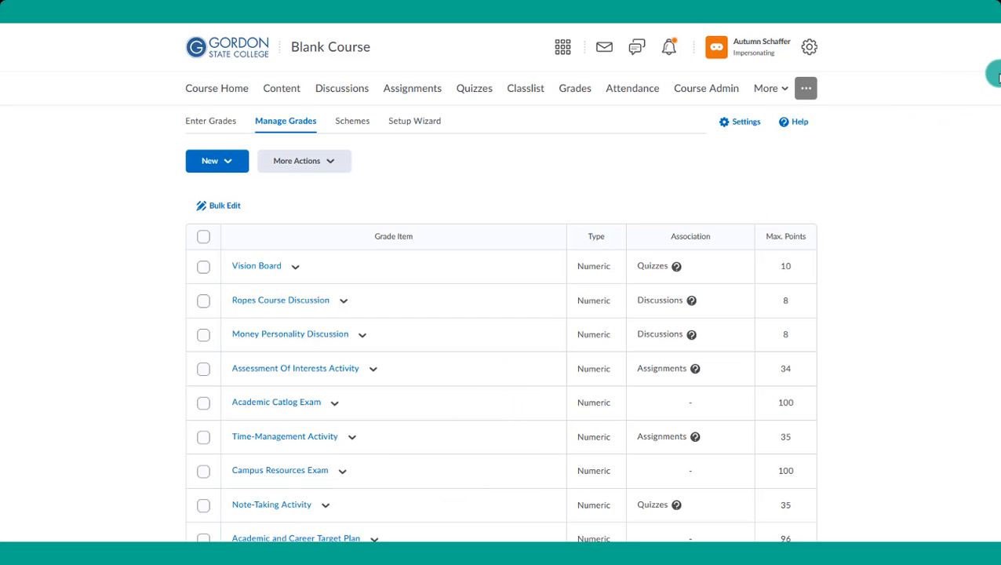
- Open the Week 1 Discussion grade item for editing and remove the Article Critique Rubric from it
left_click_drag(993, 85, 997, 527)
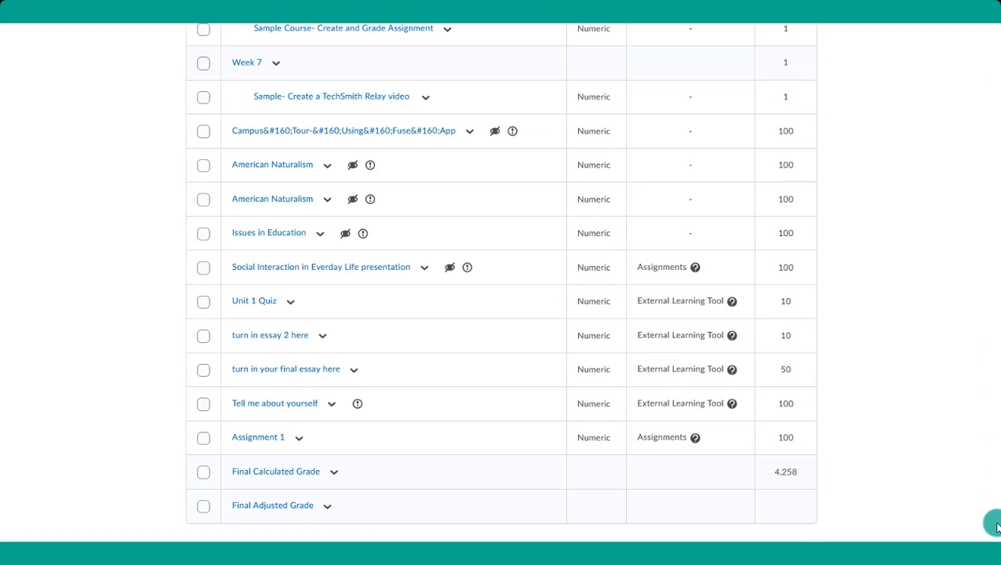
left_click(298, 438)
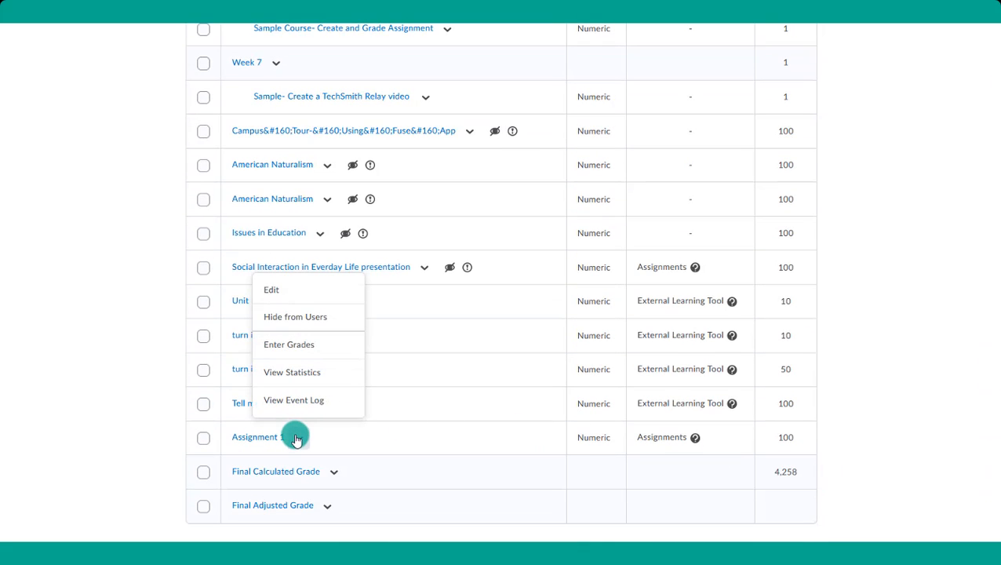
left_click(290, 299)
scroll(289, 296, "down", 7)
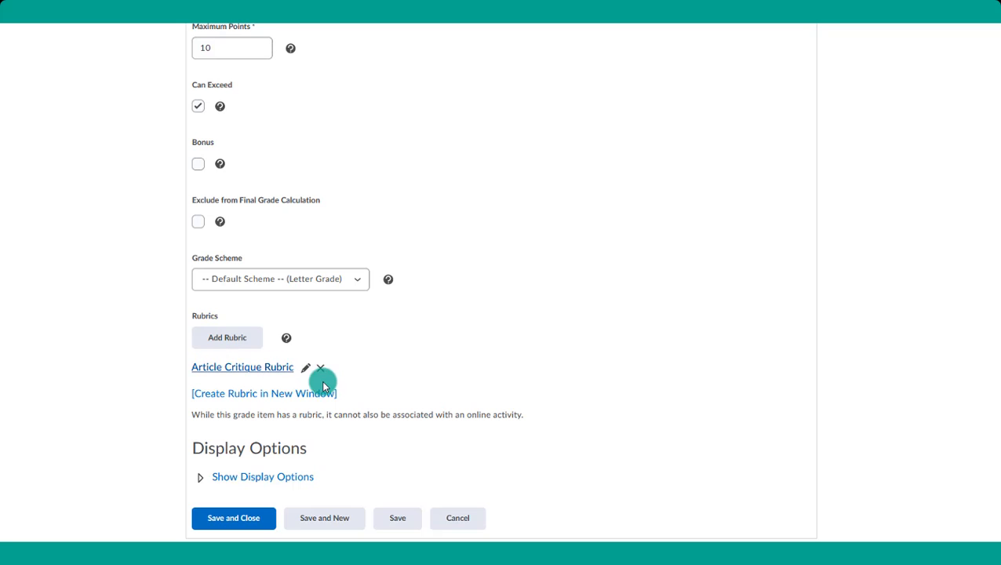
left_click(321, 372)
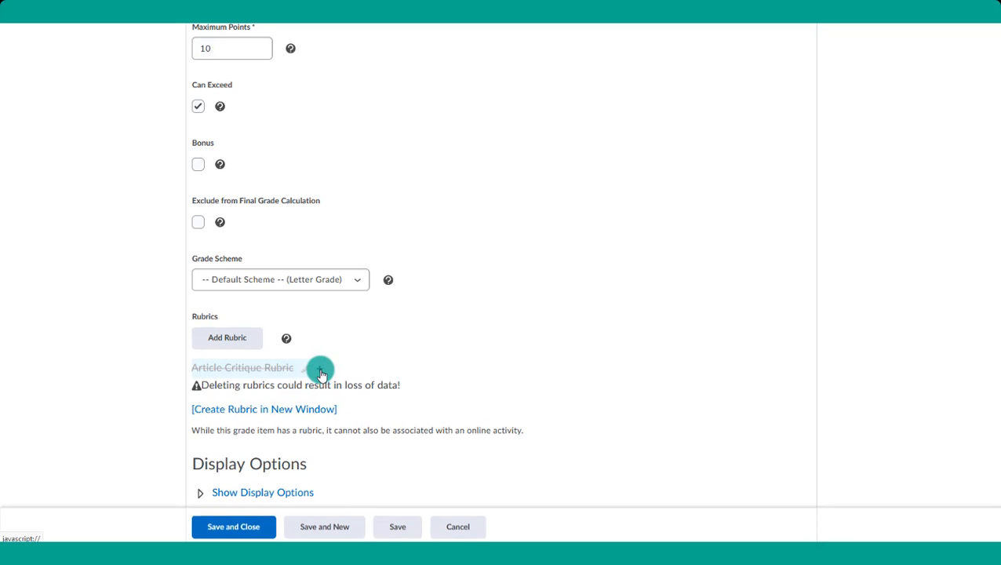
- Attach the Discussion Rubric- Jan Posts to the grade item and save and close it
left_click(225, 338)
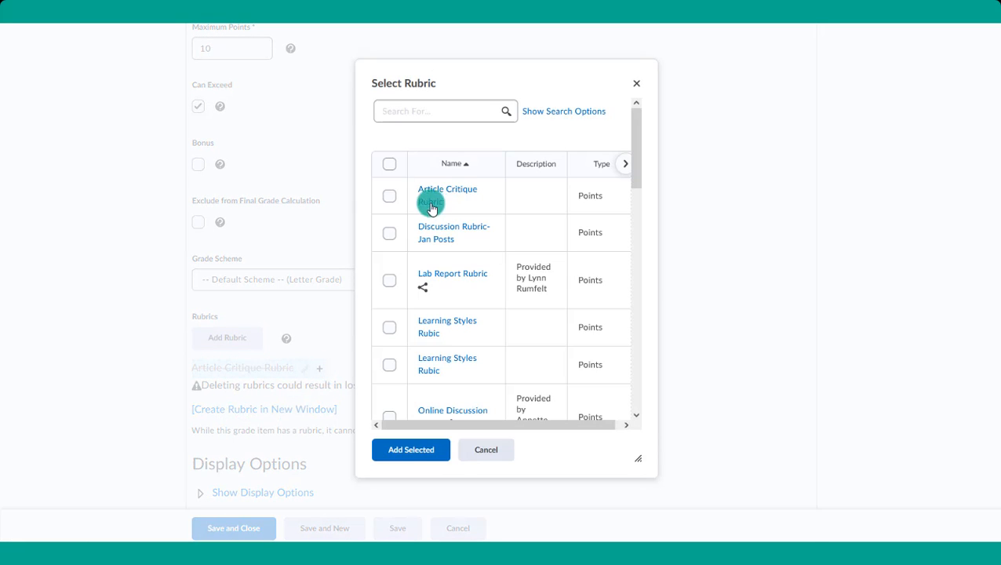
left_click(390, 233)
left_click(412, 452)
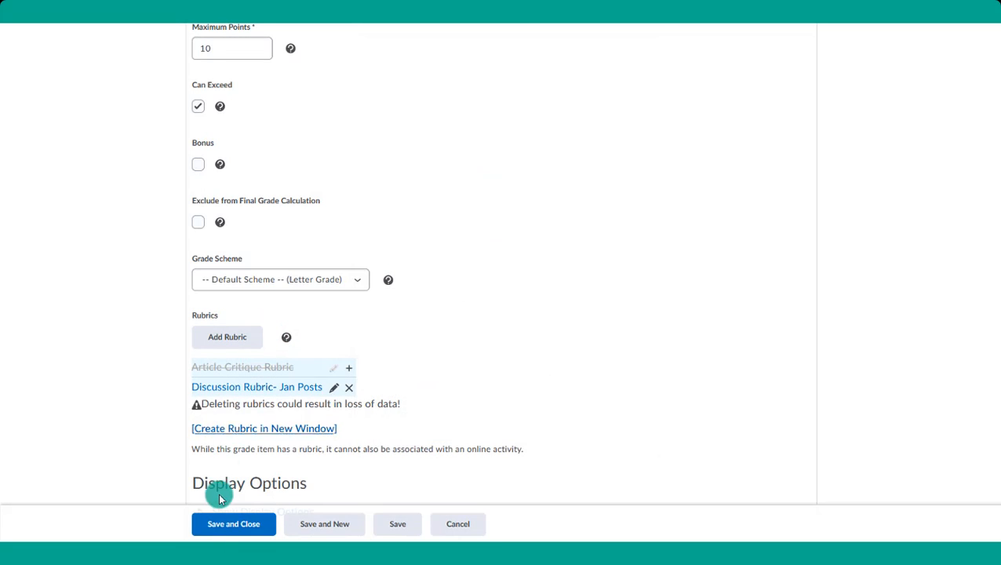
left_click(228, 526)
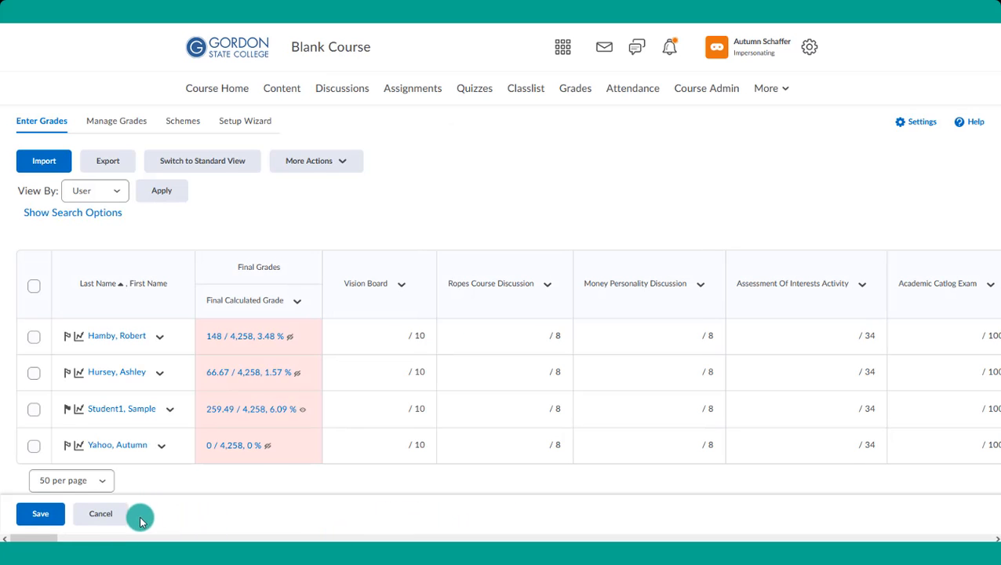
- Open grade entry for the Week 1 Discussion column in the gradebook
left_click_drag(39, 538, 192, 537)
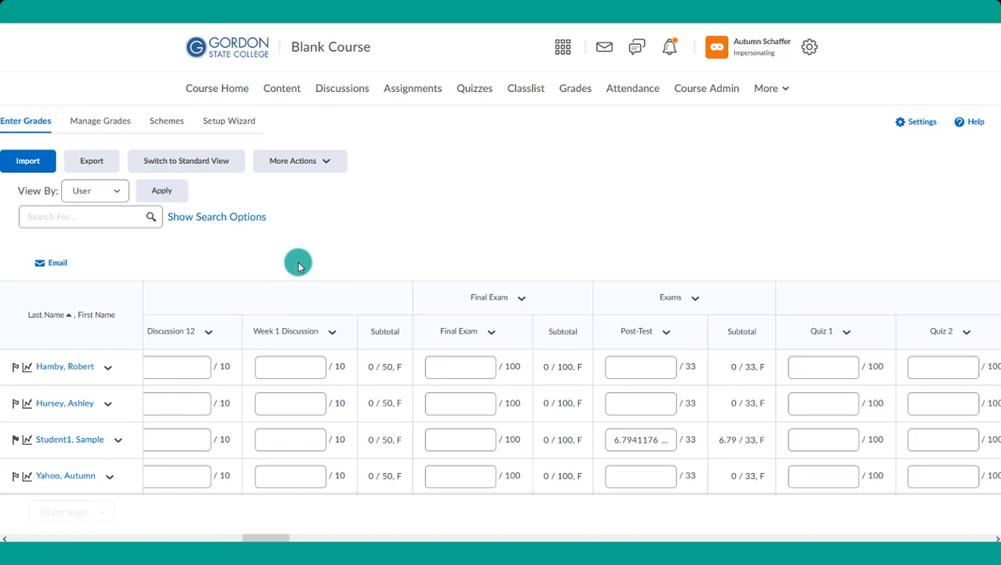
left_click(333, 331)
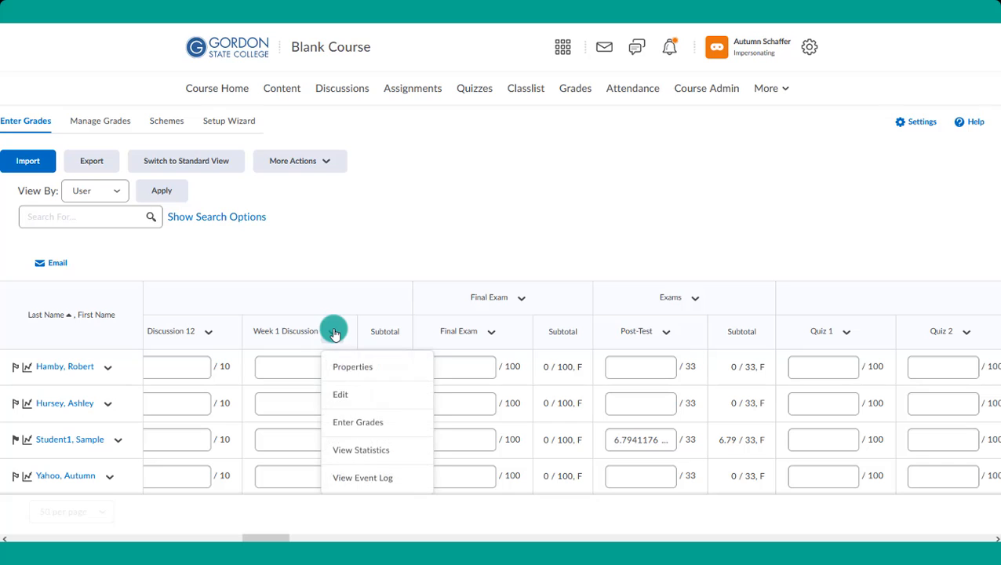
left_click(357, 423)
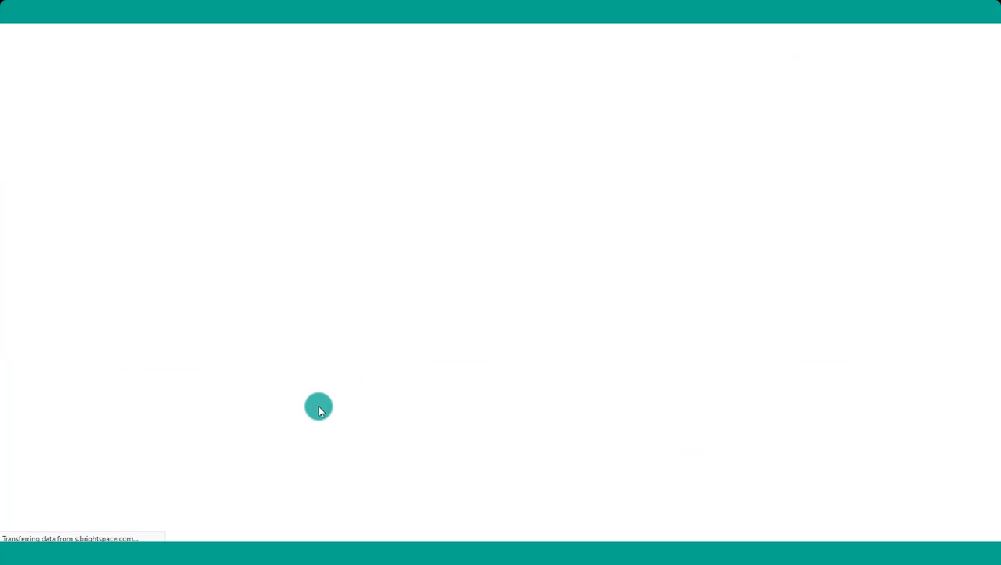
- View the rubric assessment for the first student in the Week 1 Discussion grade item and close it without grading
scroll(290, 329, "down", 1)
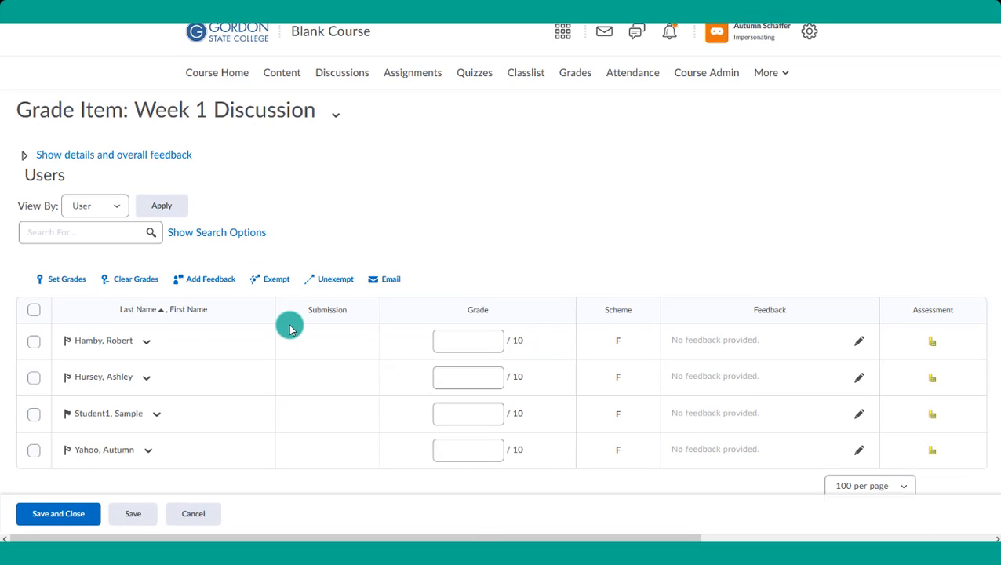
scroll(289, 329, "down", 1)
left_click(459, 321)
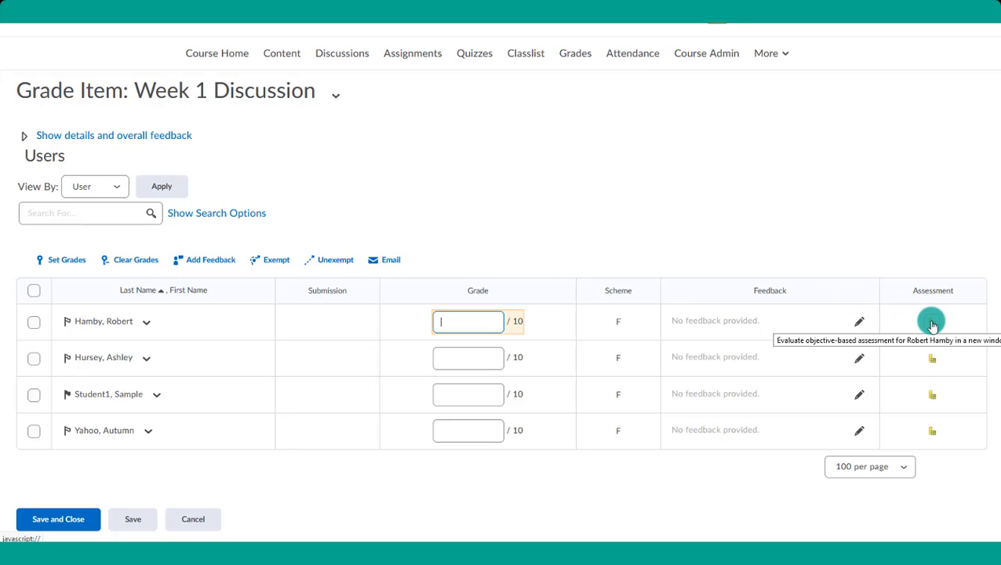
left_click(933, 323)
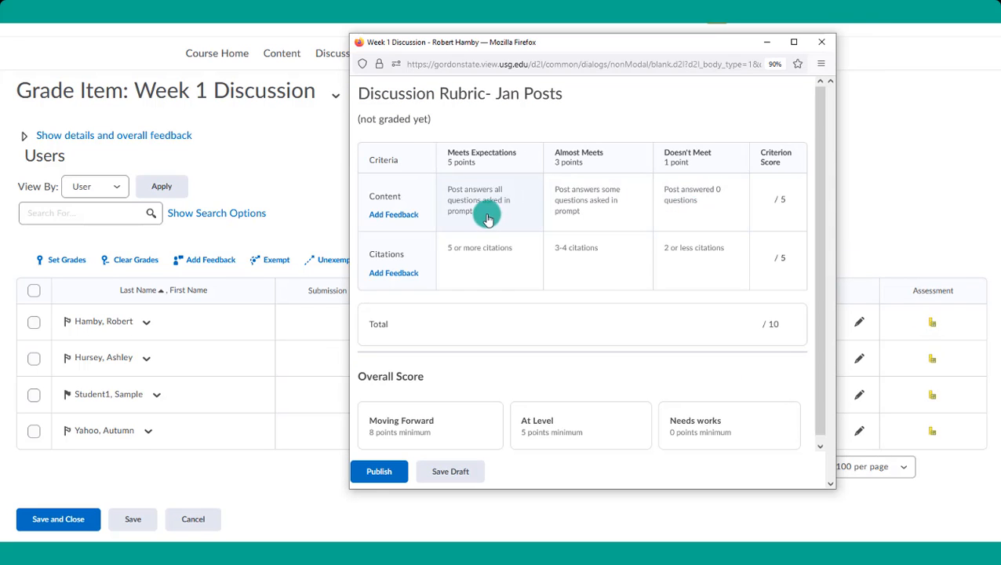
left_click(823, 43)
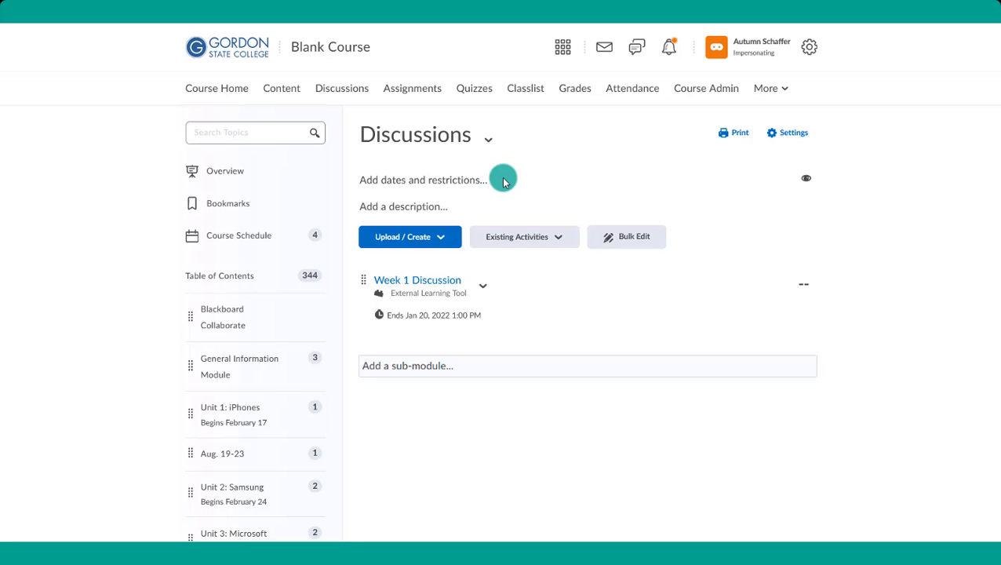
- Open the Week 1 Discussion activity from the Discussions module
left_click(432, 286)
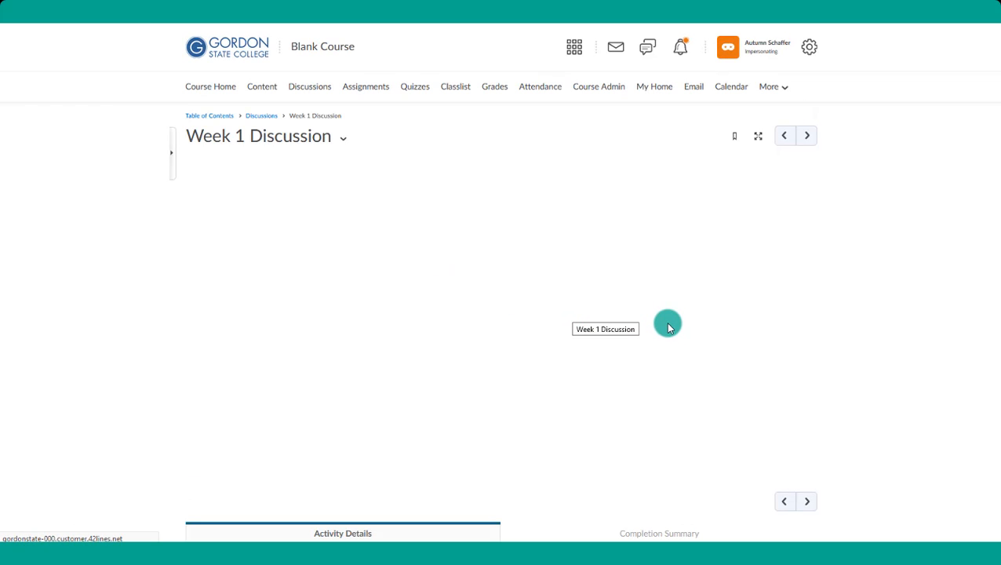
- Look over the Week 1 Discussion topic and open its grades and activity view
scroll(463, 305, "down", 3)
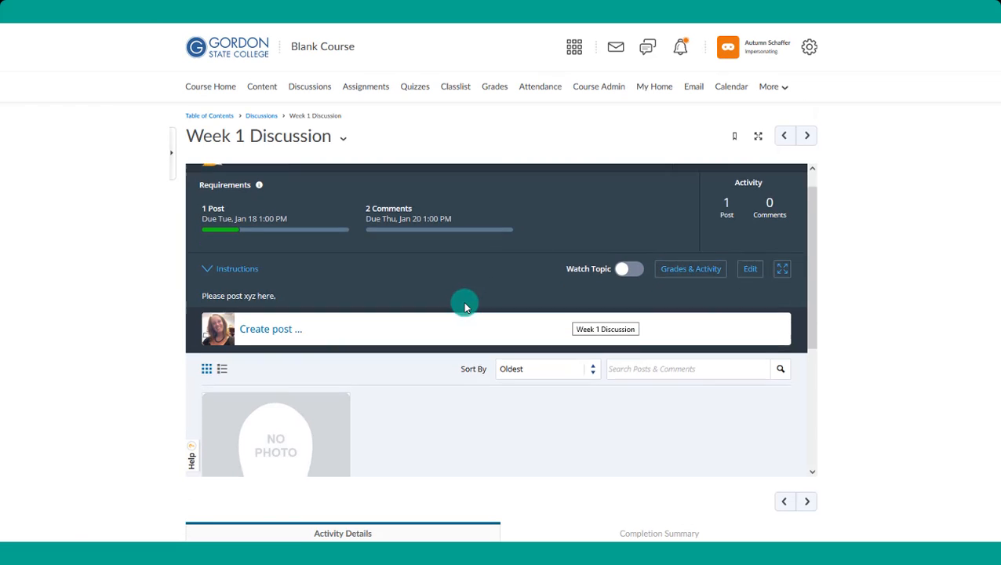
scroll(330, 314, "up", 5)
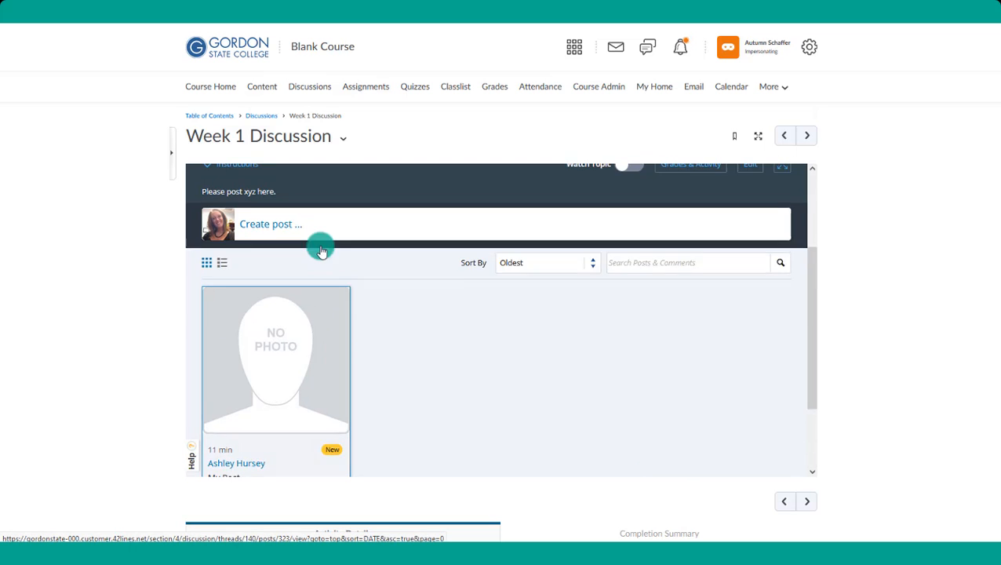
scroll(526, 352, "up", 2)
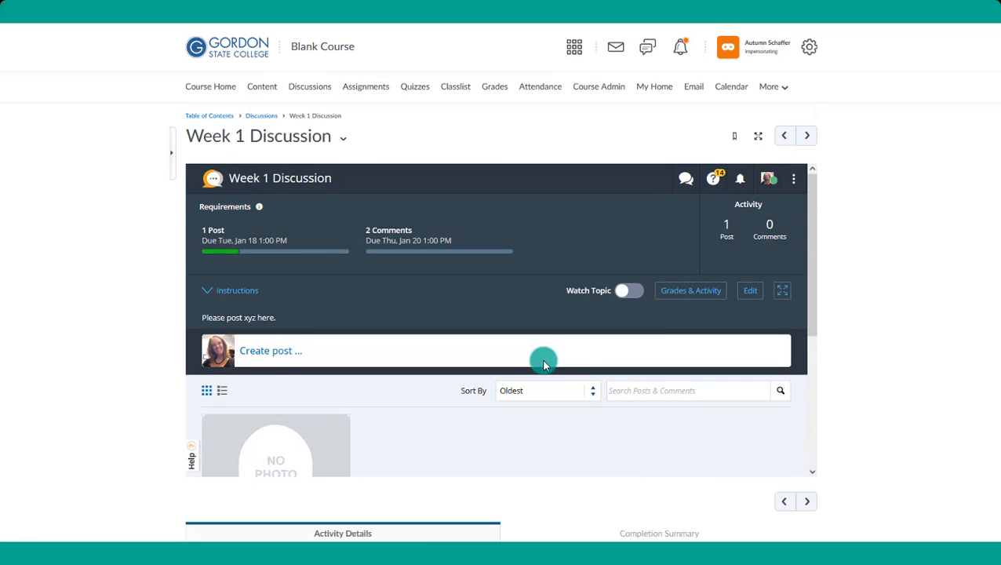
left_click(690, 290)
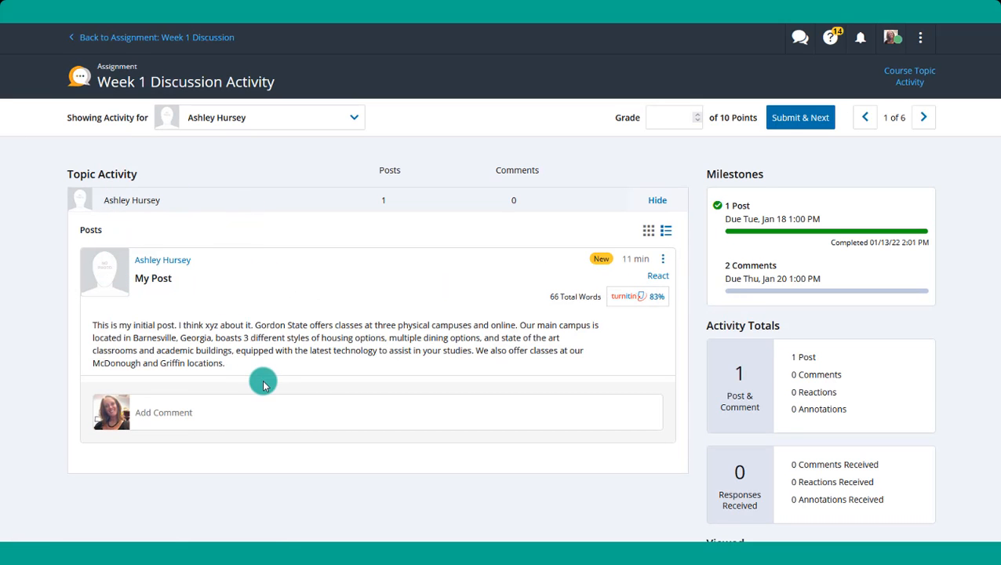
- View the discussion activity of the fifth listed student and return to the first student's activity
left_click(206, 124)
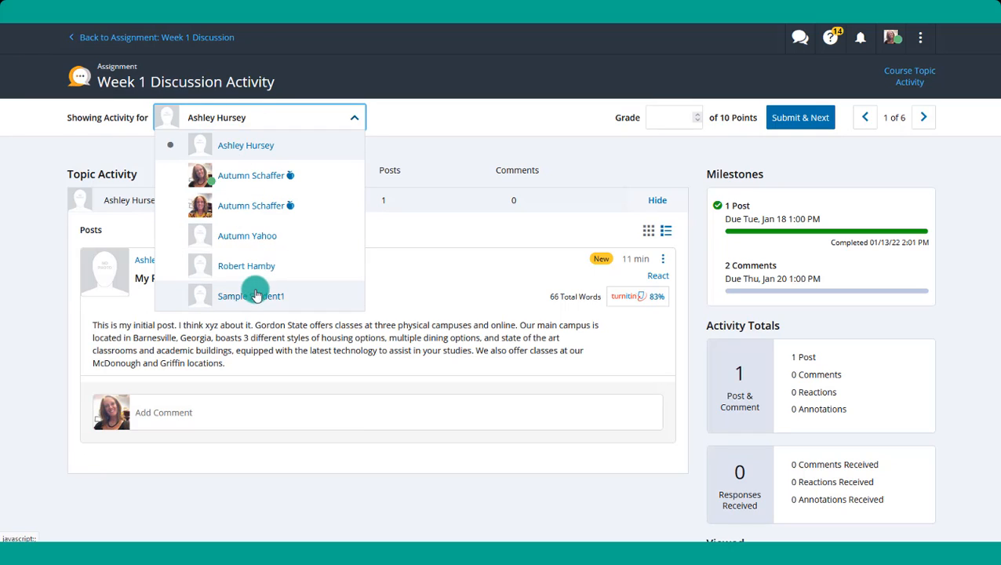
left_click(248, 266)
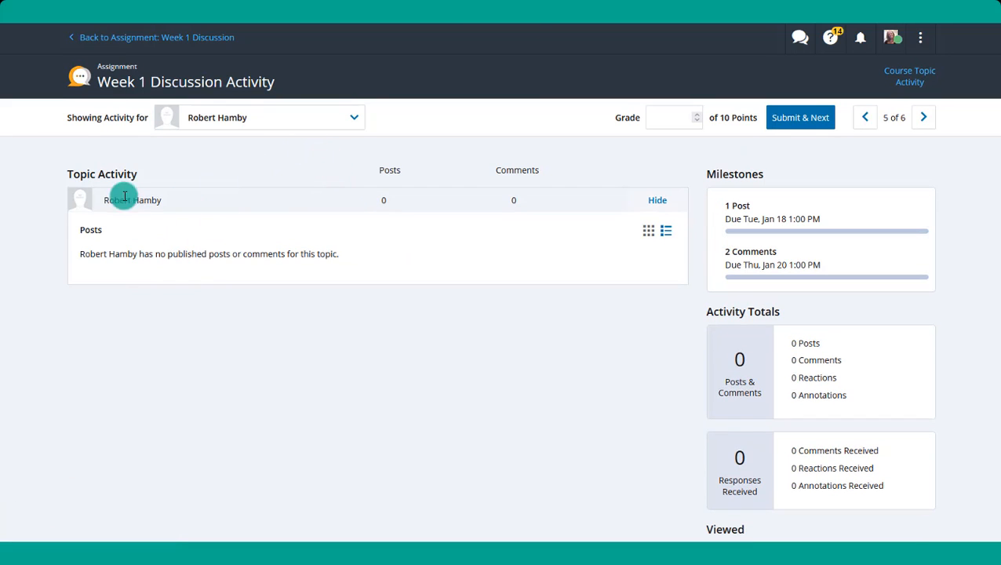
left_click(196, 119)
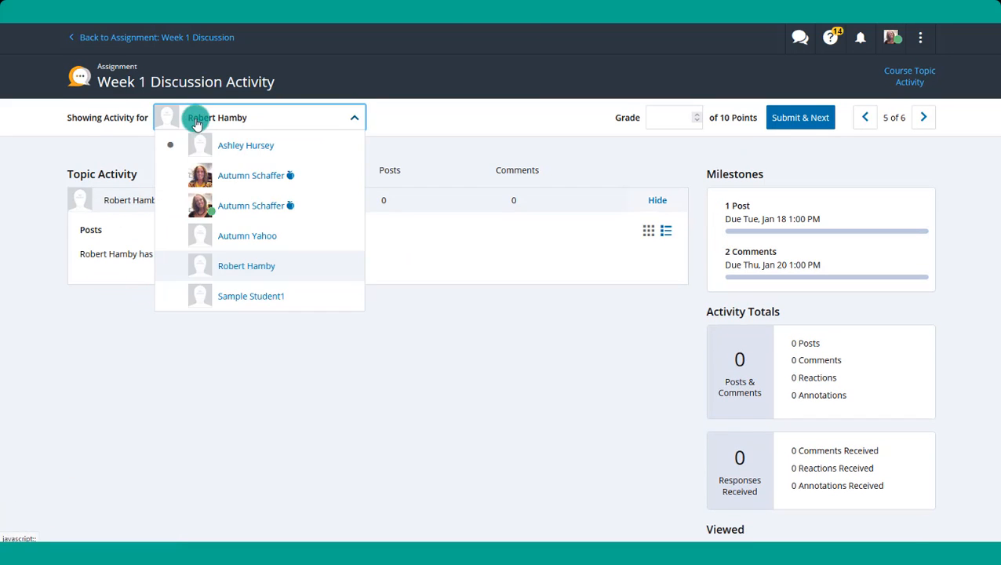
left_click(240, 149)
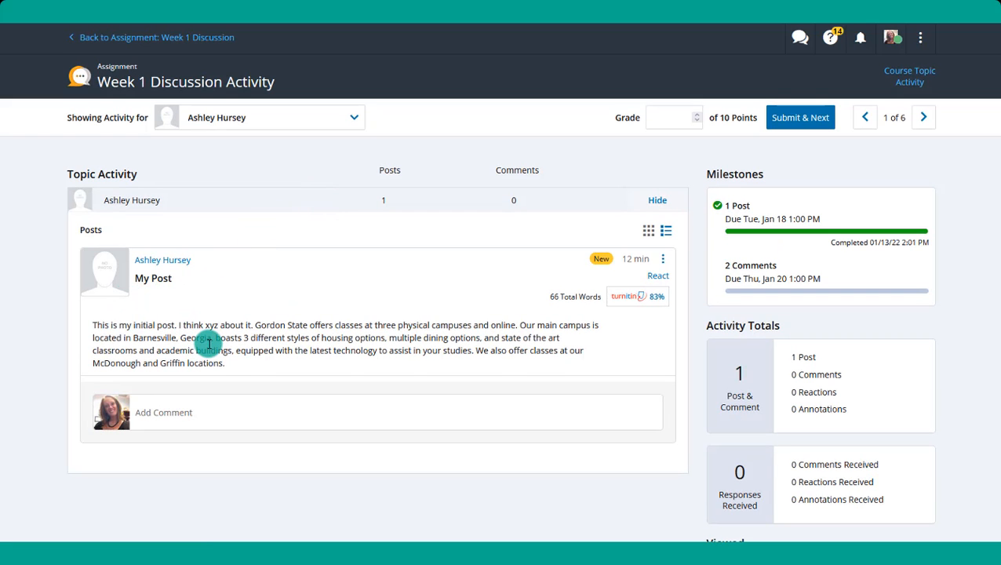
- Examine the first student's milestones, activity totals and the grade field out of 10 points
scroll(211, 342, "down", 1)
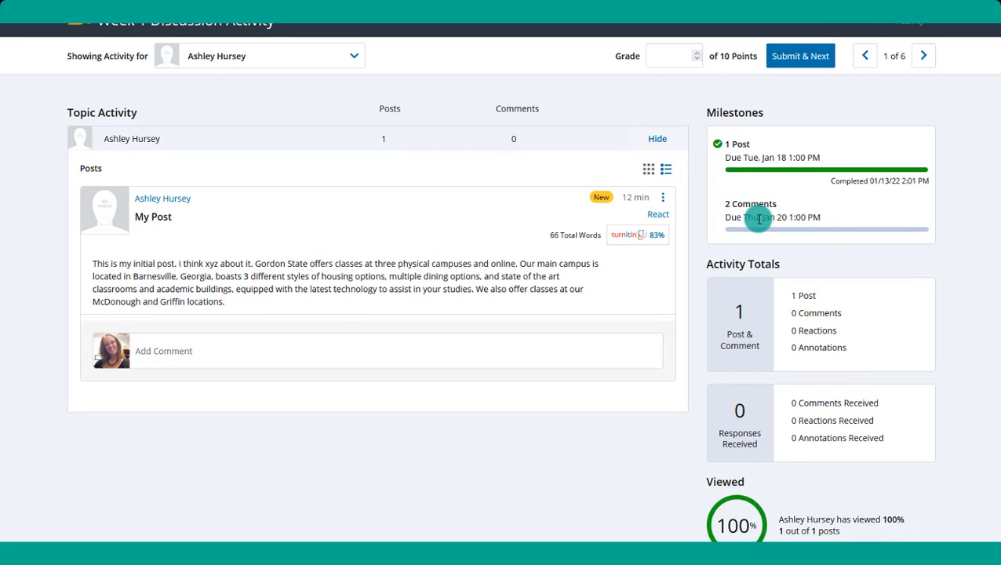
scroll(759, 219, "up", 1)
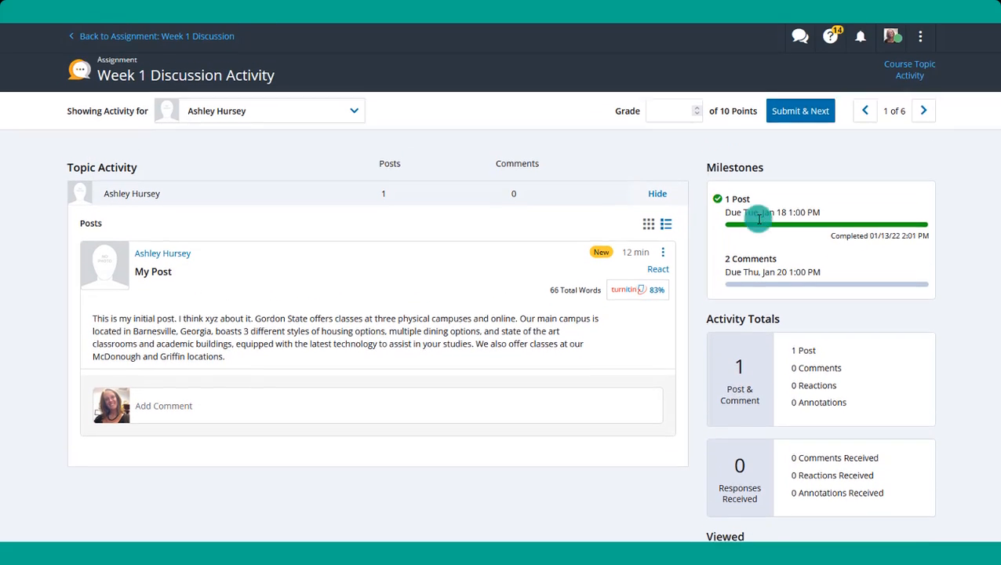
left_click(673, 114)
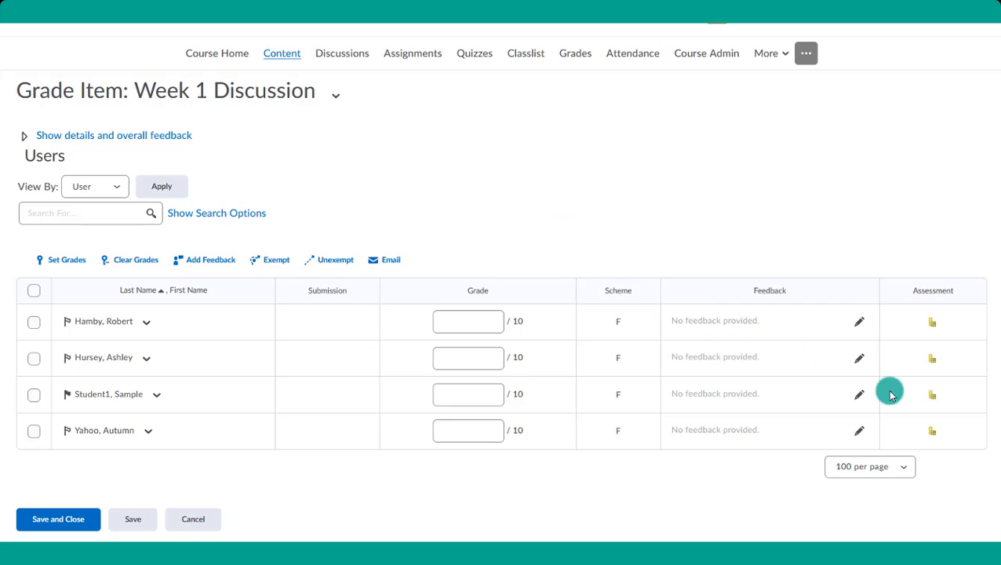
- In the second listed student's rubric assessment, rate Content as Meets Expectations and Citations as Almost Meets
left_click(935, 360)
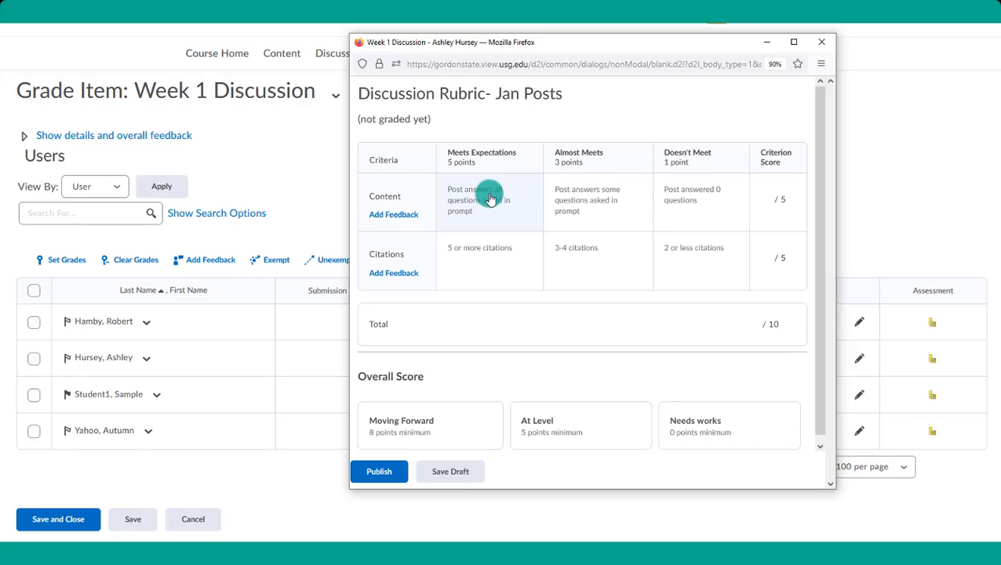
left_click(490, 199)
left_click(588, 246)
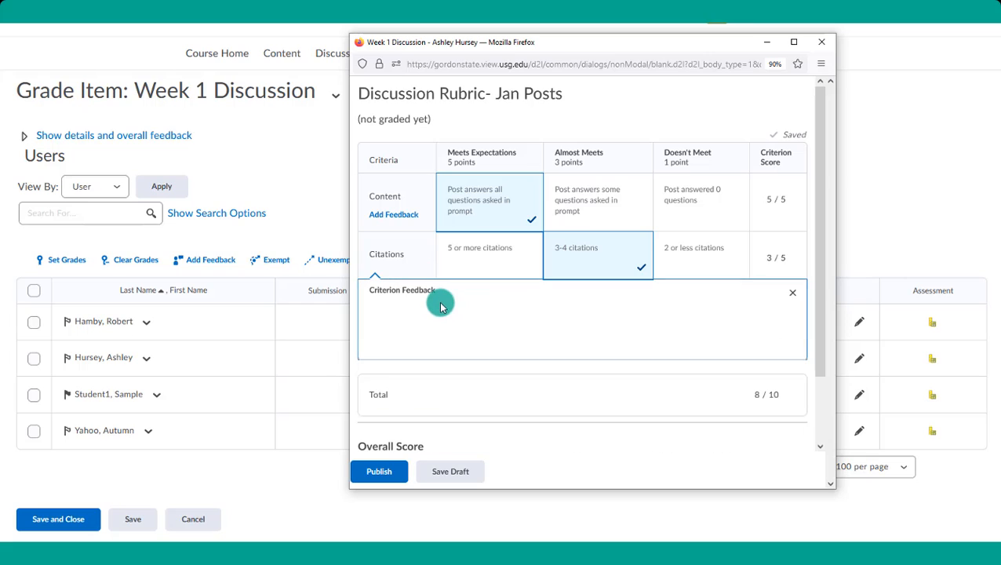
- Add the Citations criterion feedback "Needs a few more citations." and publish the rubric assessment
left_click(437, 317)
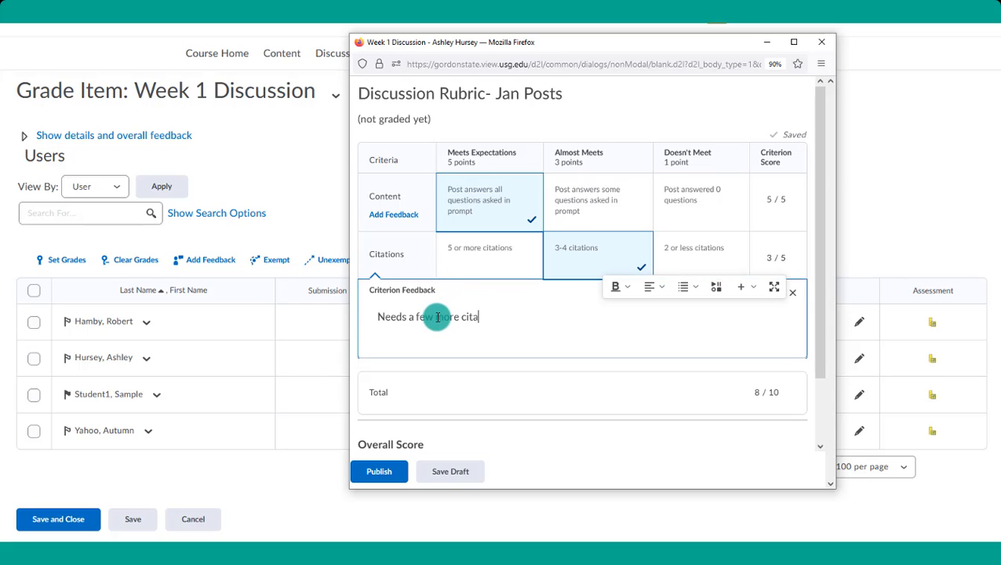
type("Needs a few more citations.")
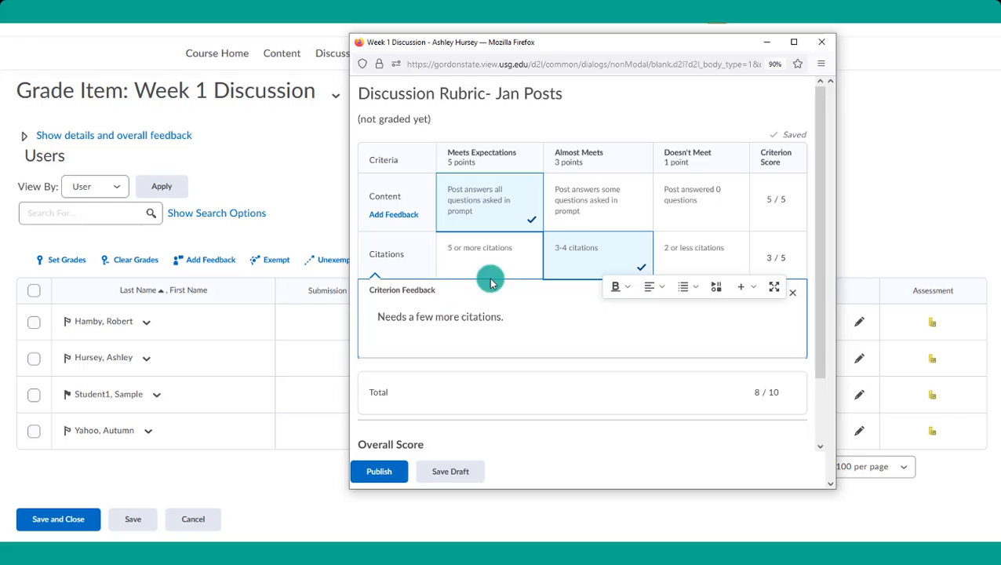
left_click(542, 367)
left_click(379, 471)
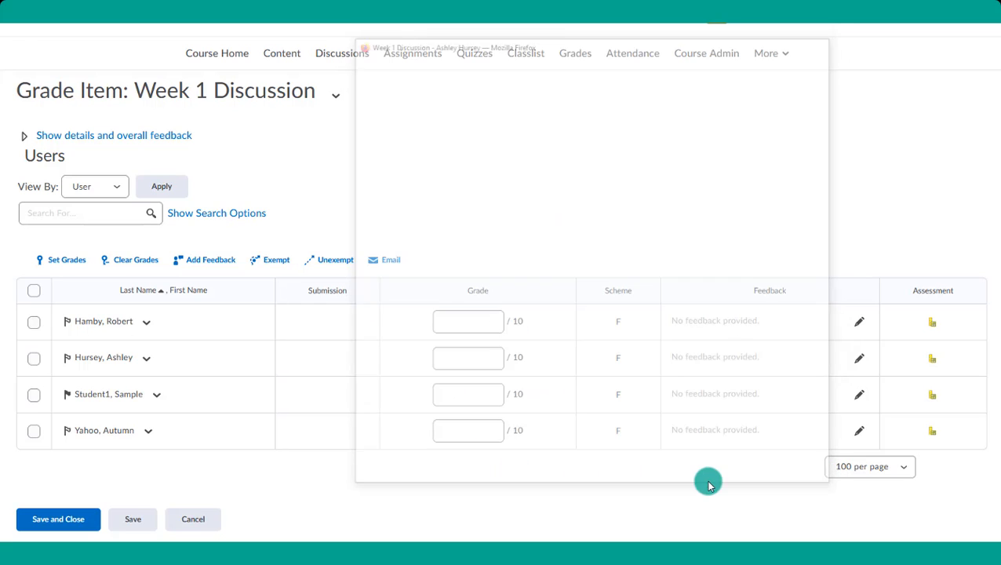
- Save the Week 1 Discussion grade item with a grade of 8 out of 10 for the second listed student
left_click(931, 358)
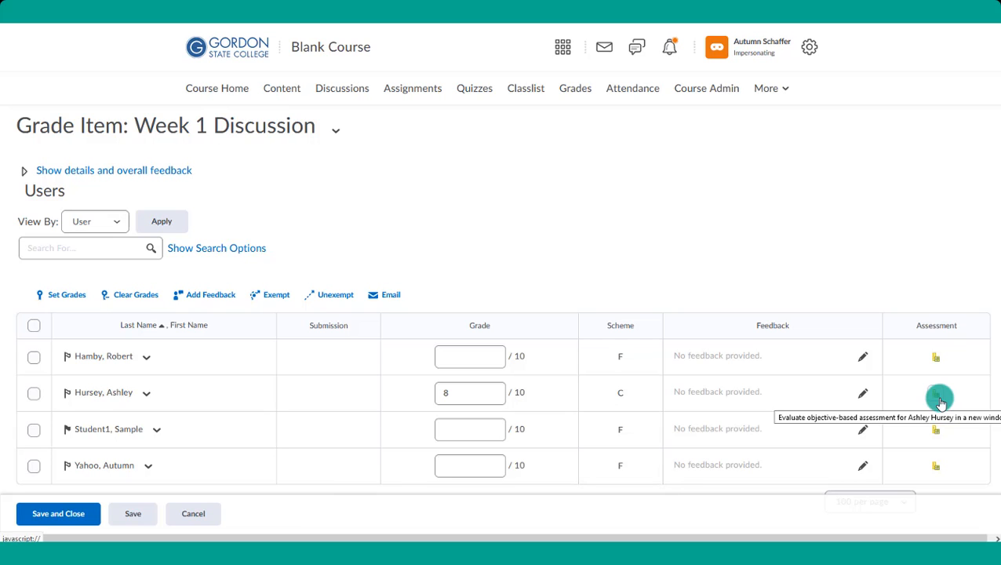
left_click(440, 392)
type("8")
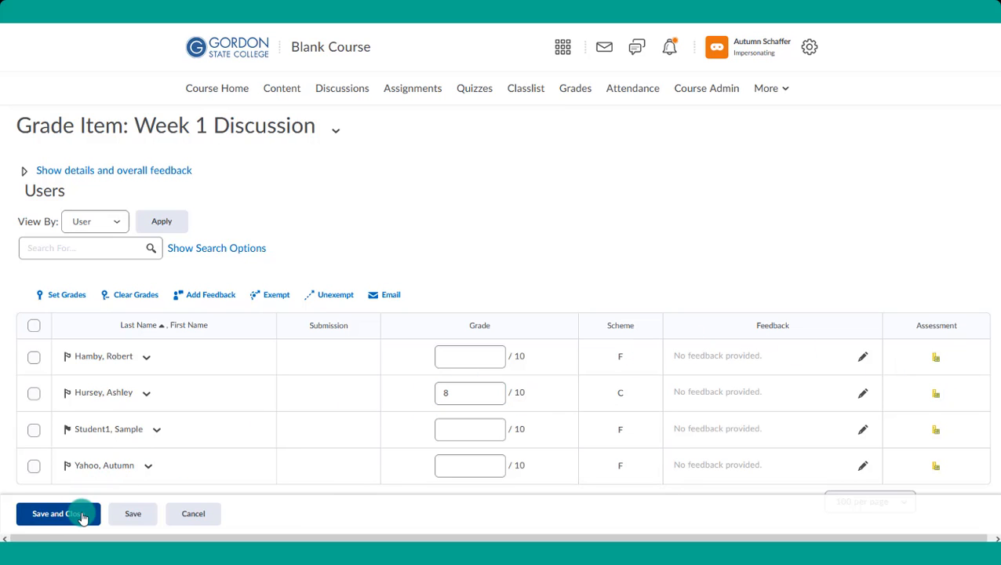
left_click(129, 515)
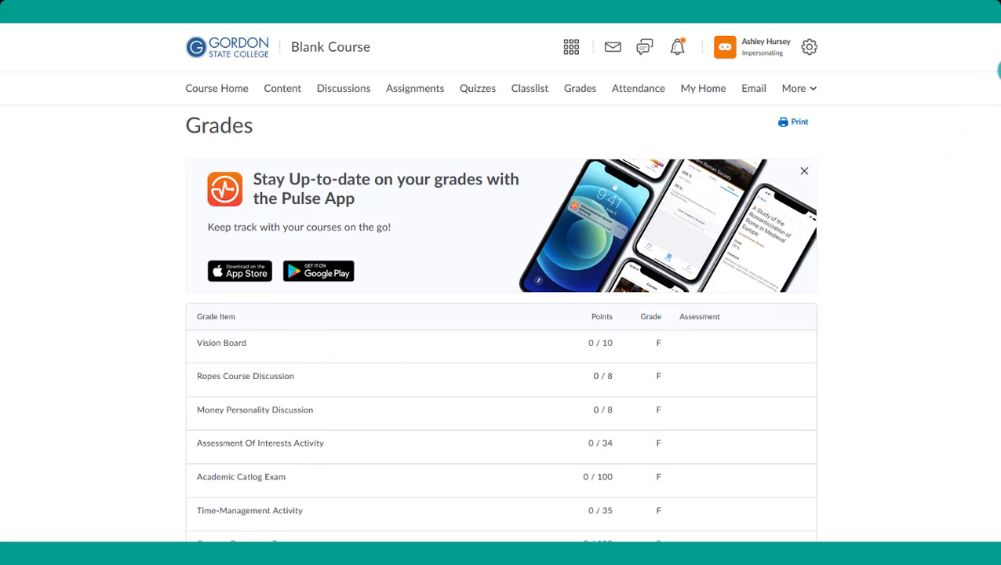
- In the student's Grades page, view the graded rubric and criterion feedback for Week 1 Discussion, and close it
scroll(995, 142, "down", 12)
scroll(996, 189, "down", 3)
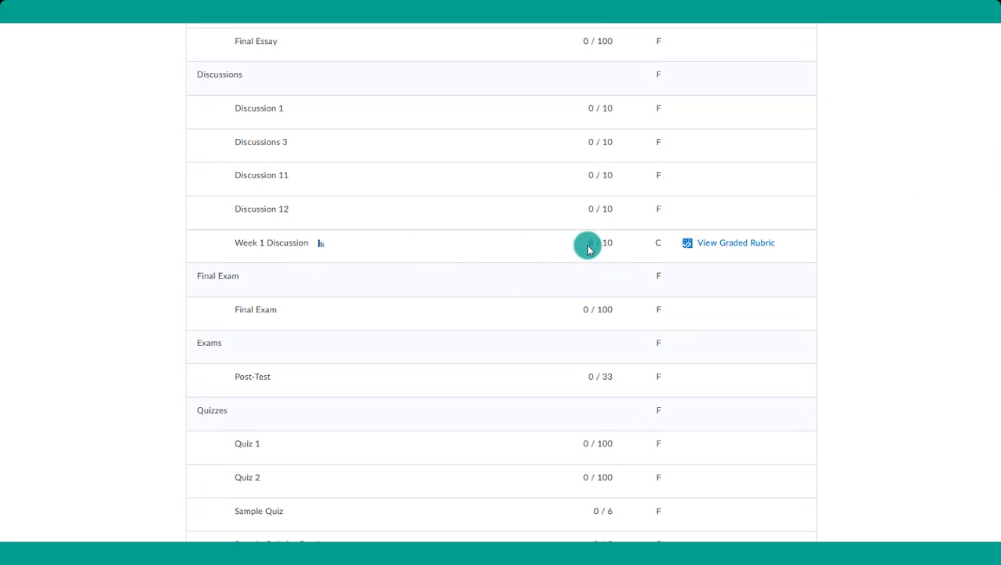
left_click(710, 243)
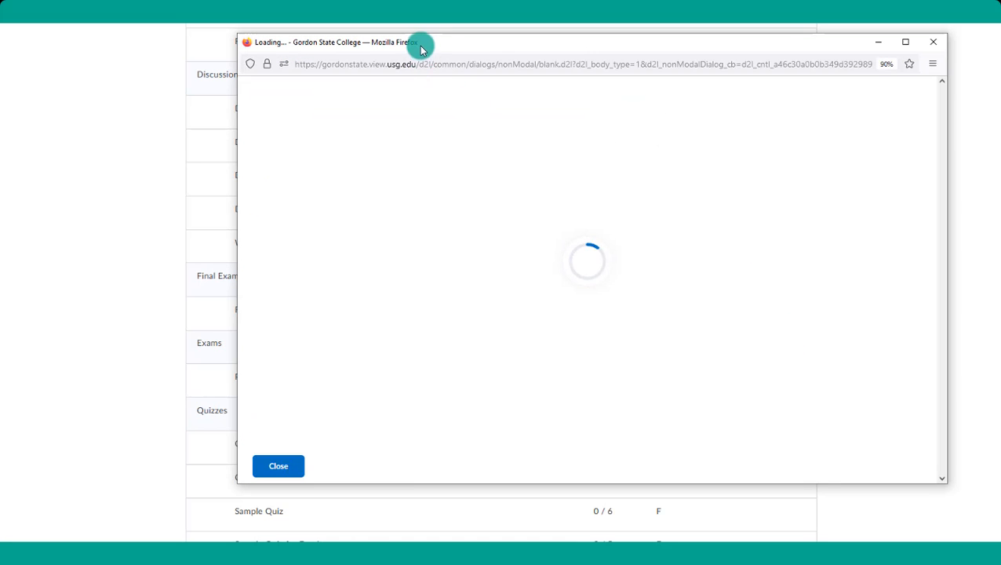
left_click_drag(421, 45, 305, 60)
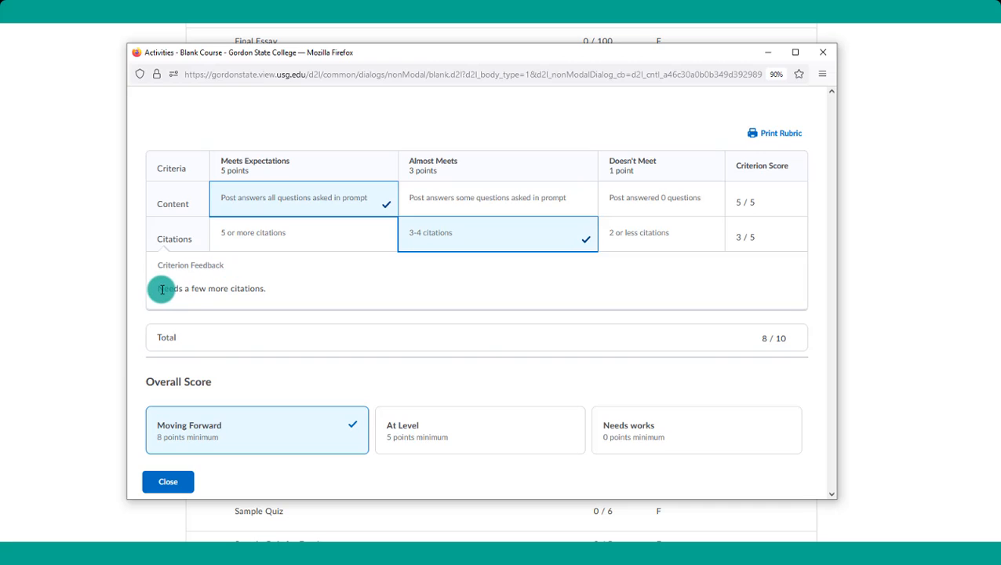
left_click_drag(161, 289, 270, 286)
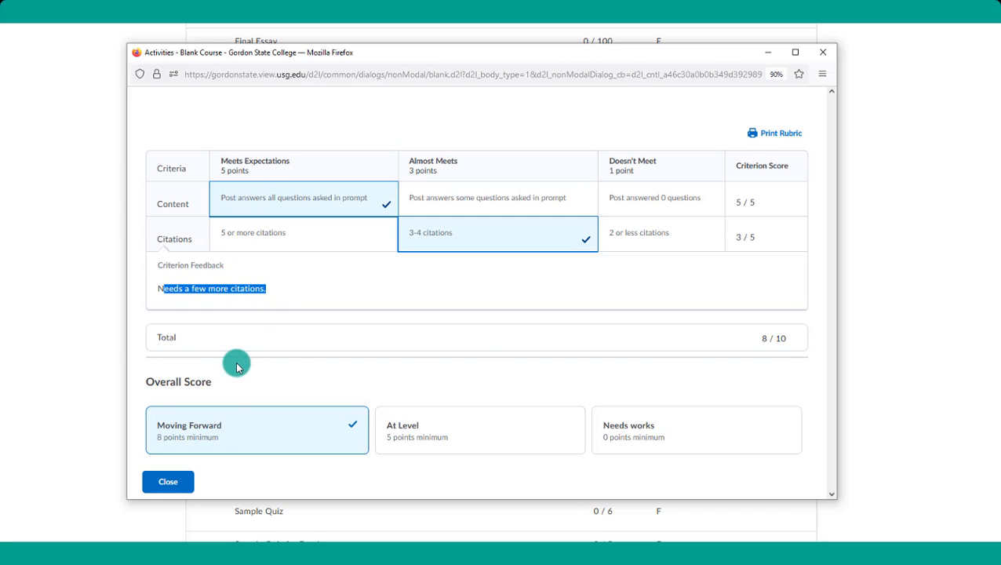
left_click(167, 489)
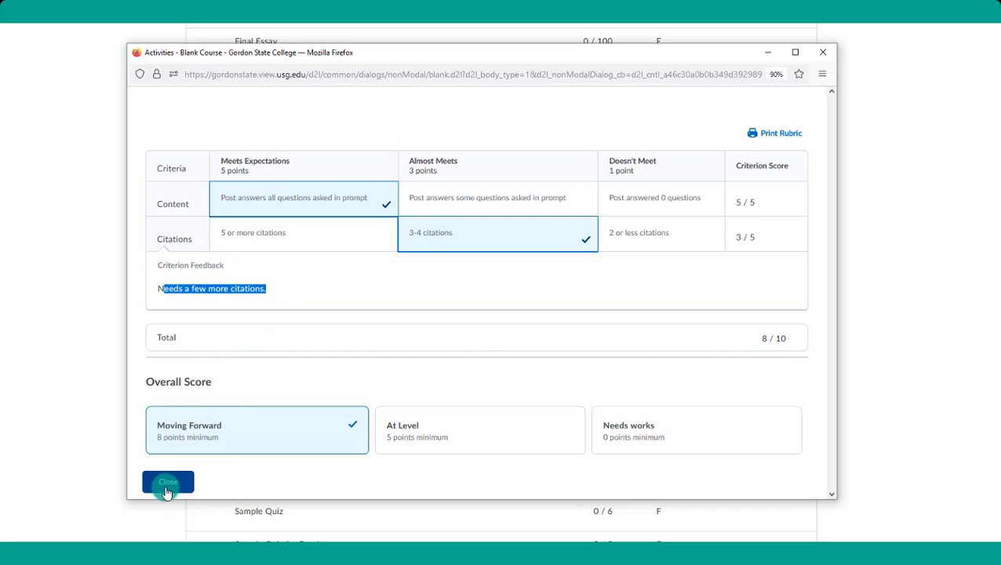